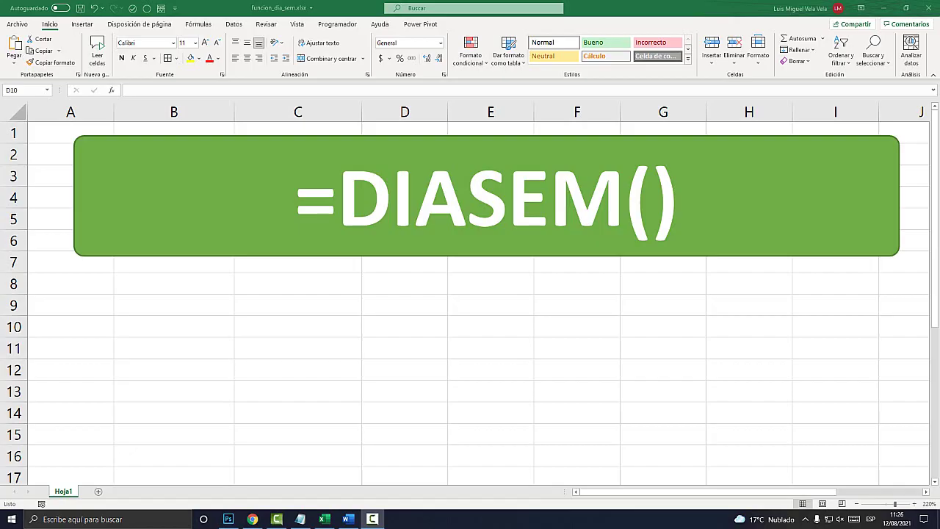
Enter Lunes in C9 and fill the weekdays down to Domingo in C15.
click(298, 305)
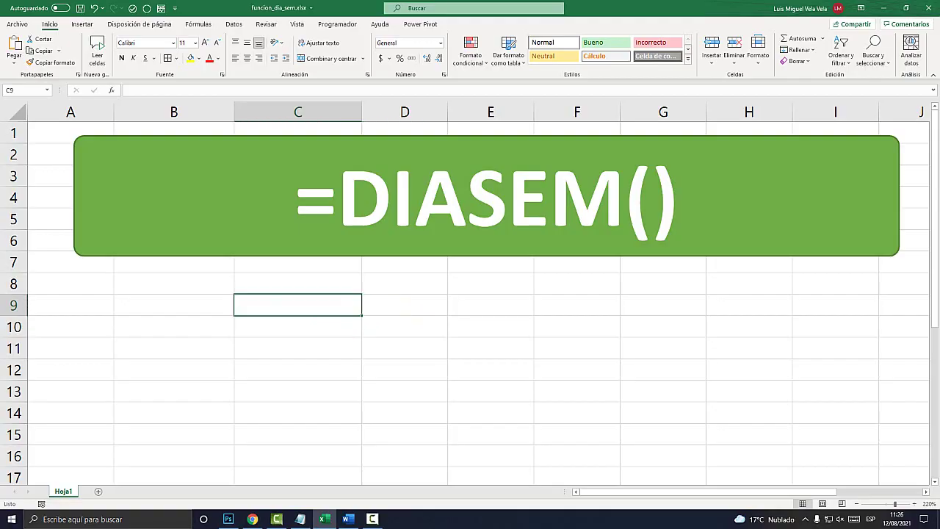
text(Lunes)
key(Return)
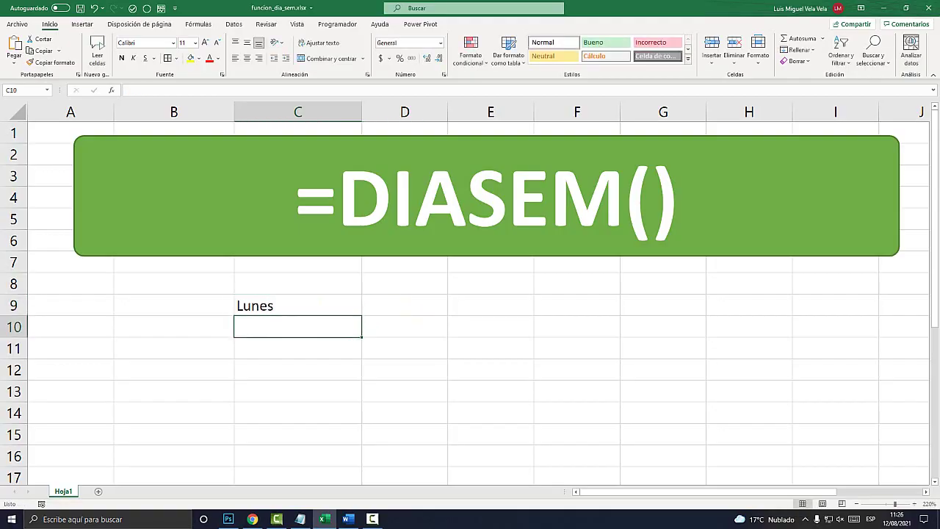
click(298, 305)
drag(361, 316, 363, 445)
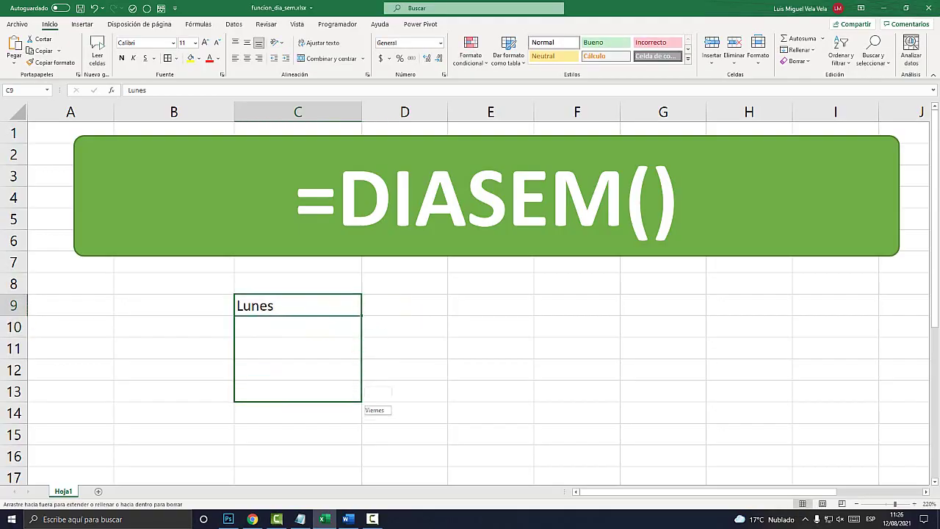
click(297, 434)
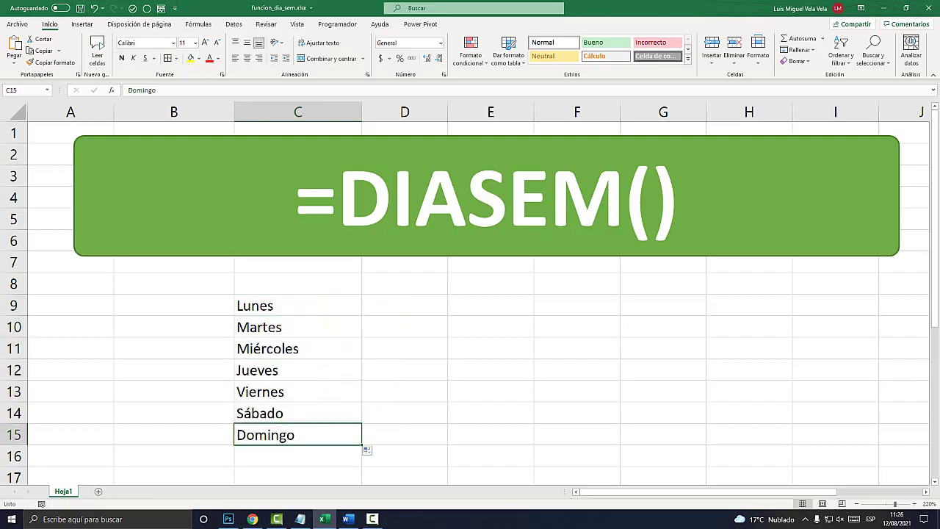
Enter the numbers 1 through 7 in D9:D15 beside the weekdays.
key(ctrl+Up)
key(Right)
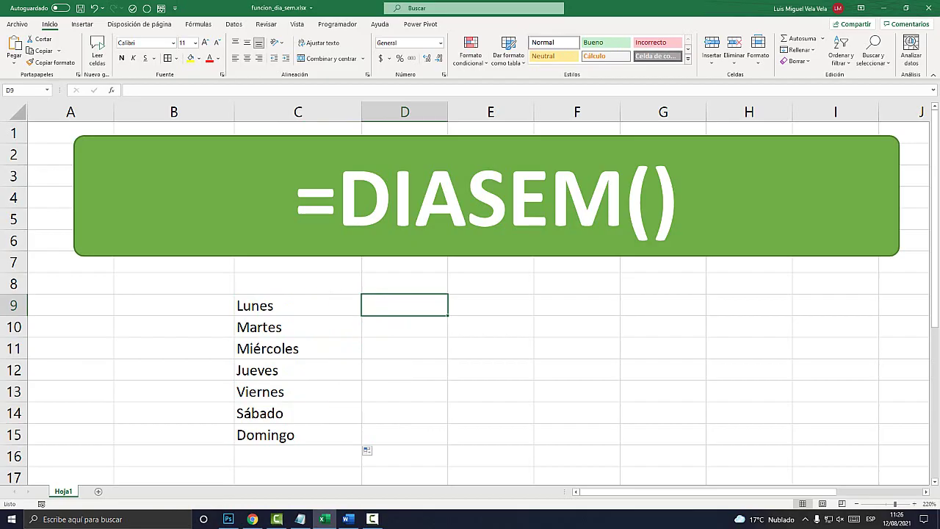
double_click(550, 199)
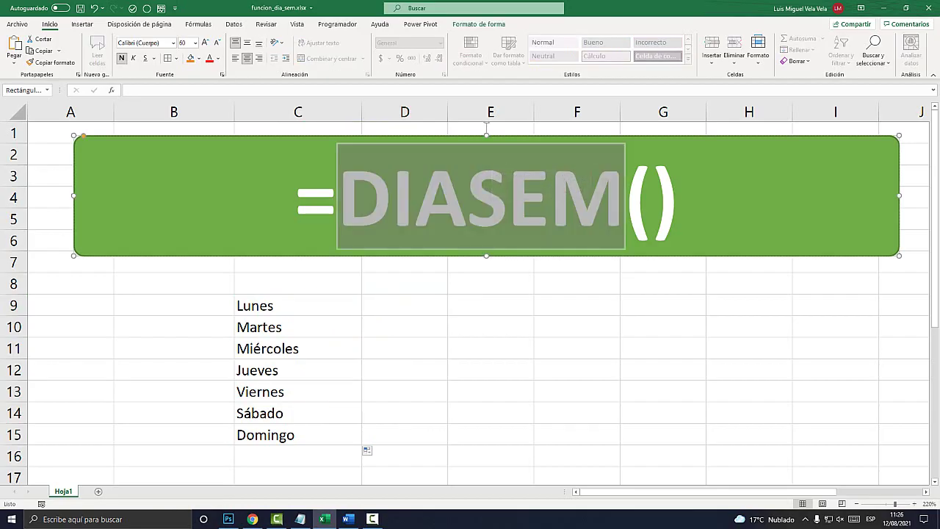
key(Escape)
key(Escape)
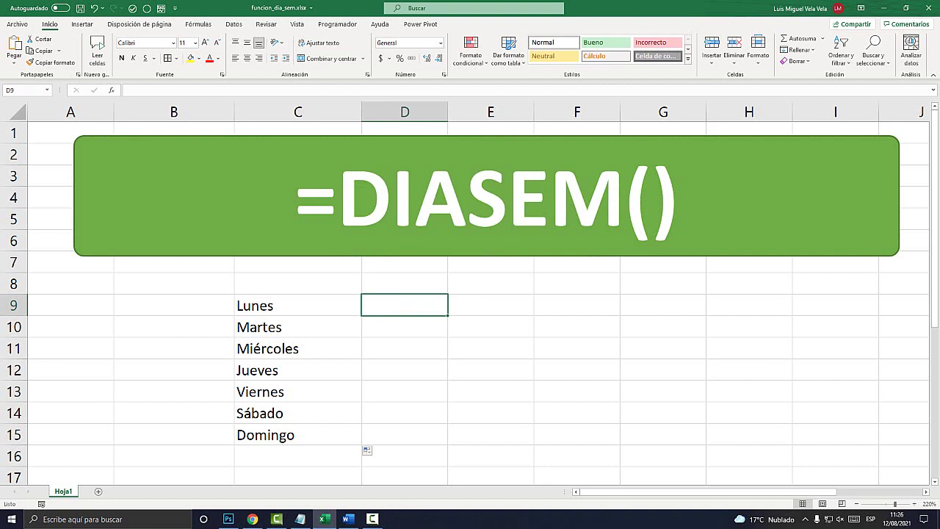
text(1 2 3 )
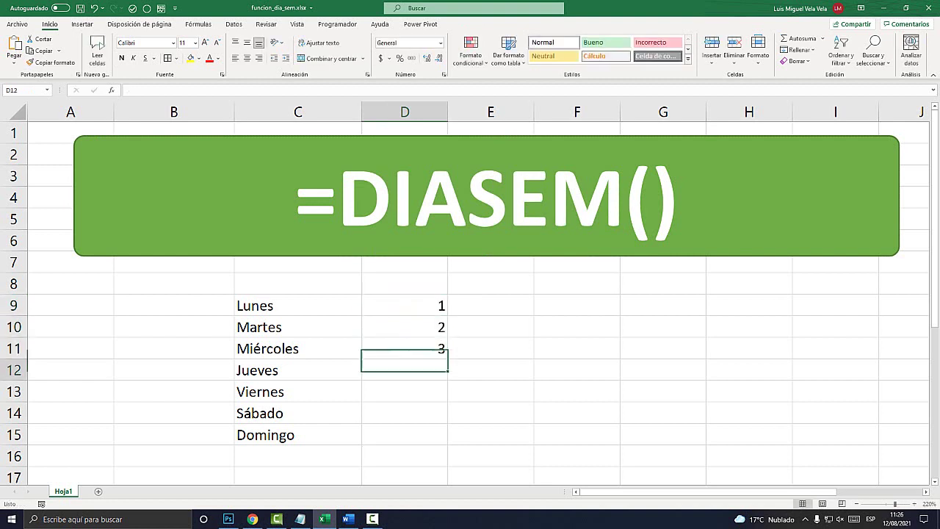
text(4 5 6 7)
key(Return)
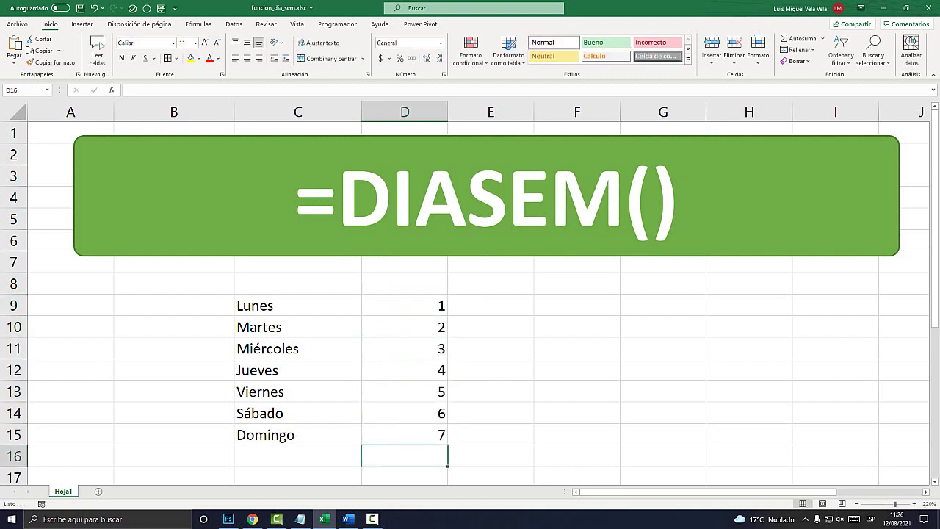
Centre C9:D15 horizontally and vertically and give every cell borders.
drag(294, 305, 412, 435)
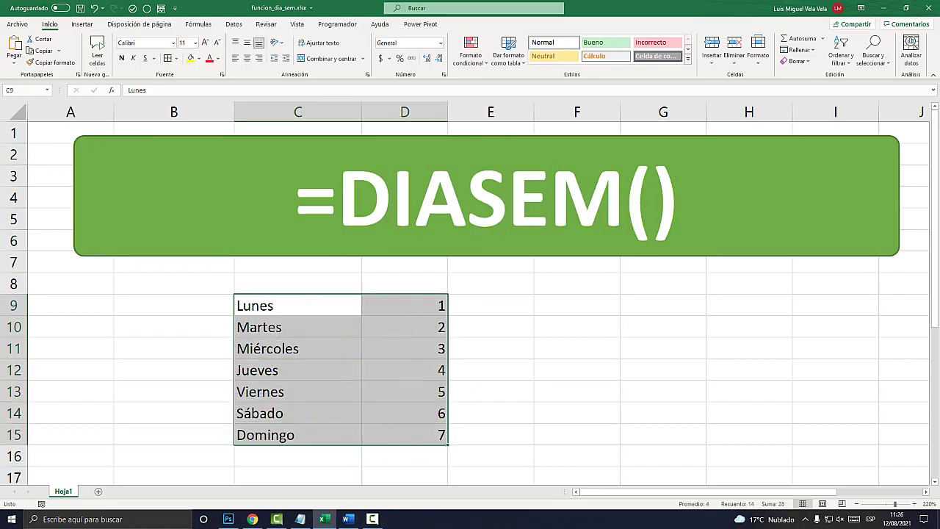
click(247, 42)
click(247, 58)
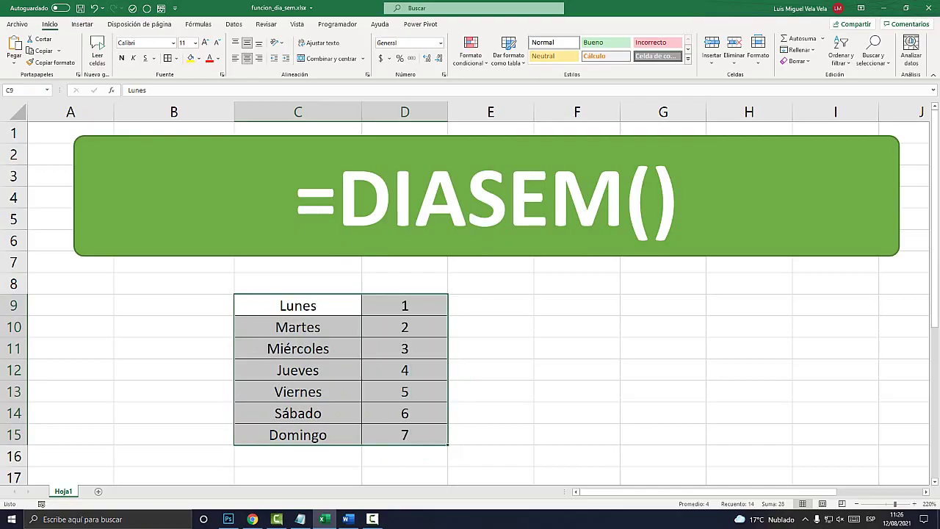
click(405, 306)
drag(405, 435, 405, 305)
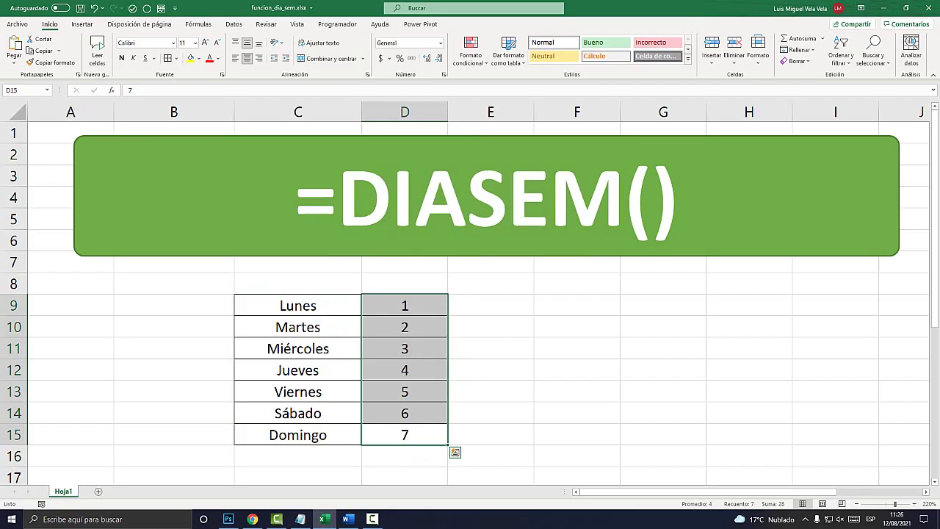
click(577, 304)
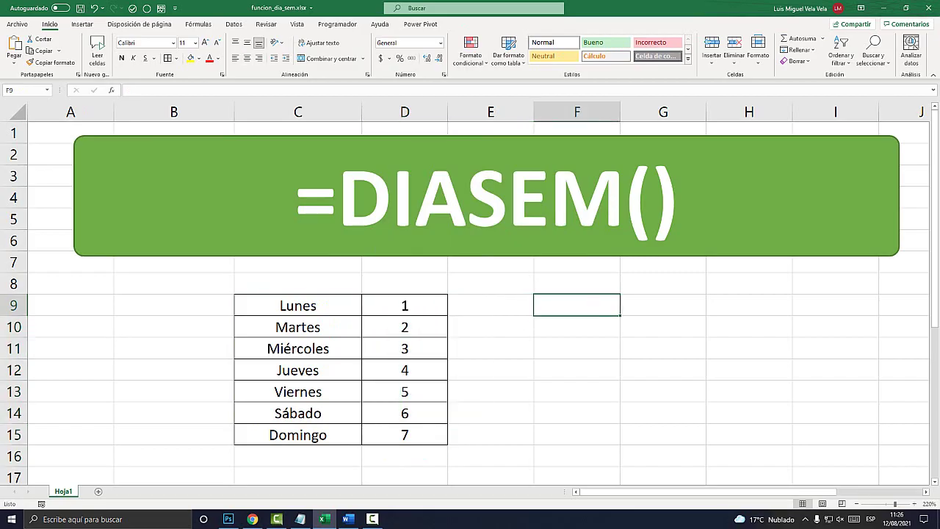
Enter Domingo in F9 and 1 in G9, then fill weekdays down to Sábado in F15.
text(Domingo)
key(Tab)
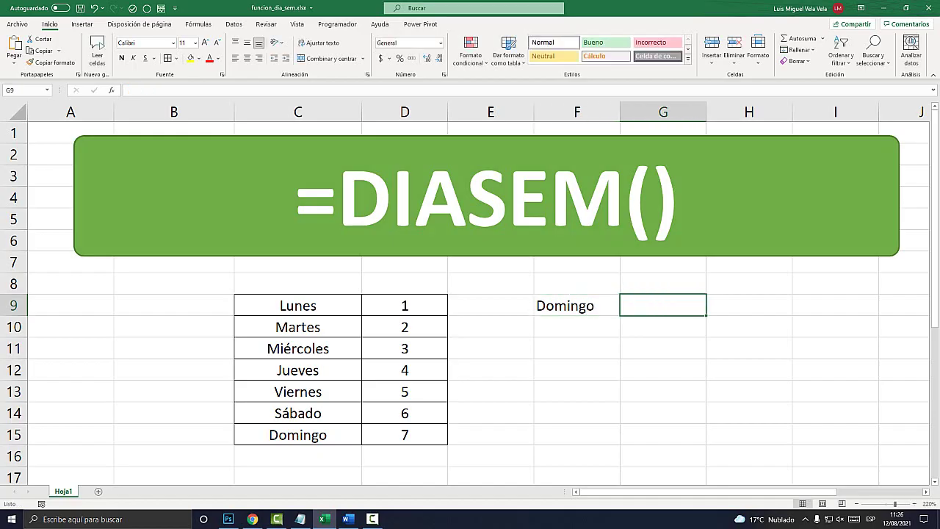
text(1)
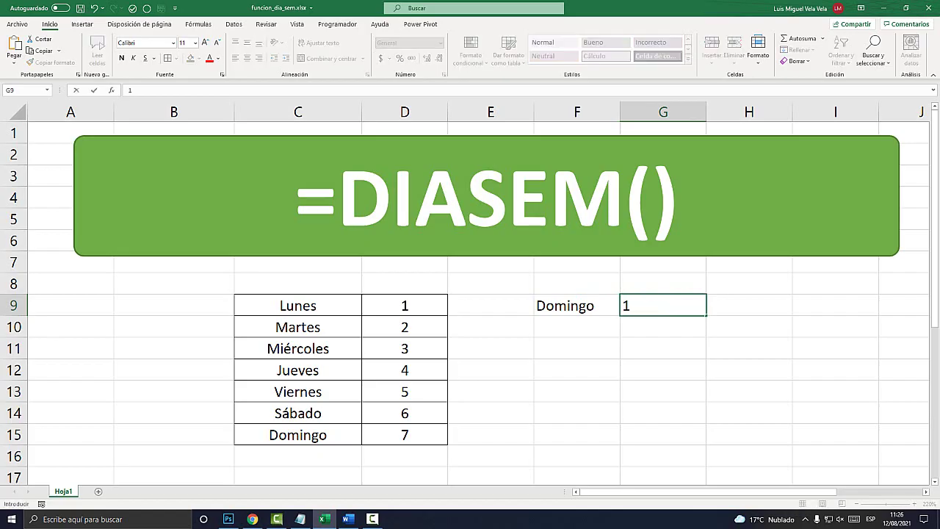
key(Return)
click(577, 305)
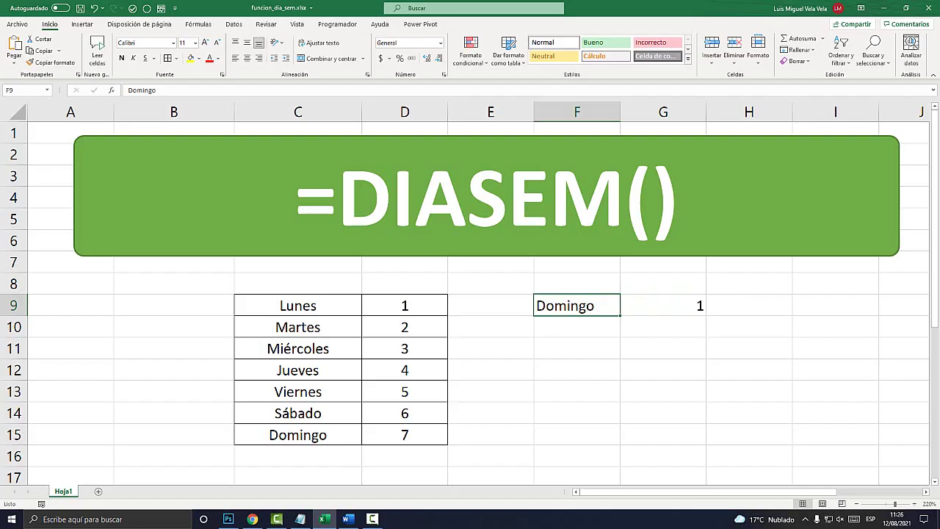
drag(620, 316, 621, 445)
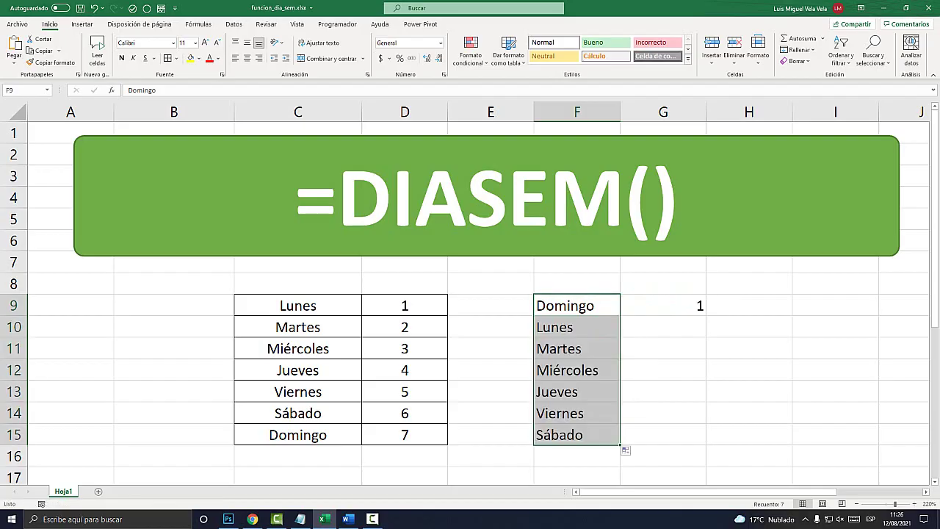
Number G10:G15 with 2 through 7.
click(663, 327)
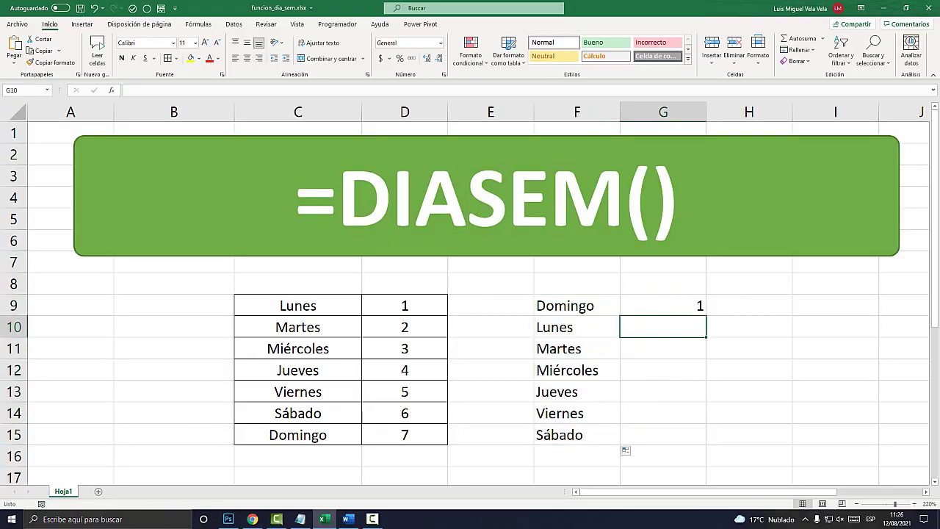
text(2)
key(Return)
text(3)
key(Return)
text(4 5 )
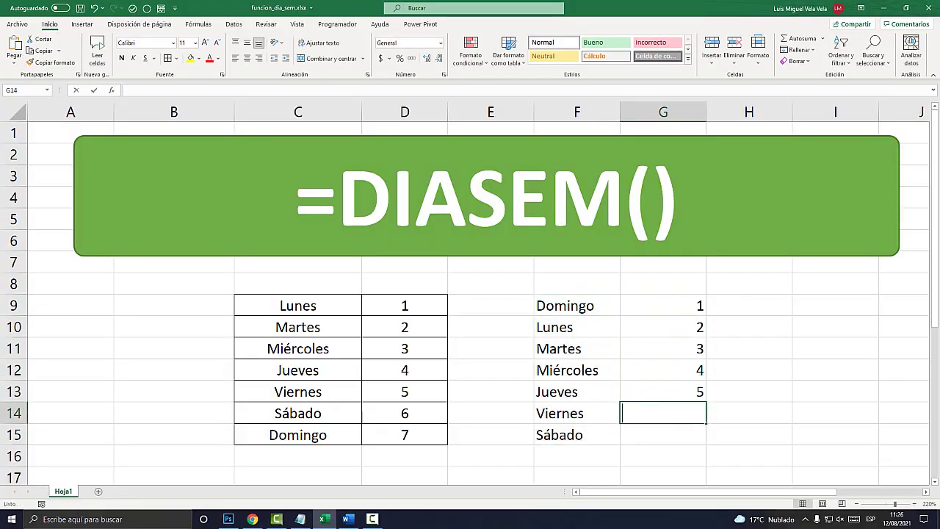
text(6)
key(Return)
text(7)
key(Return)
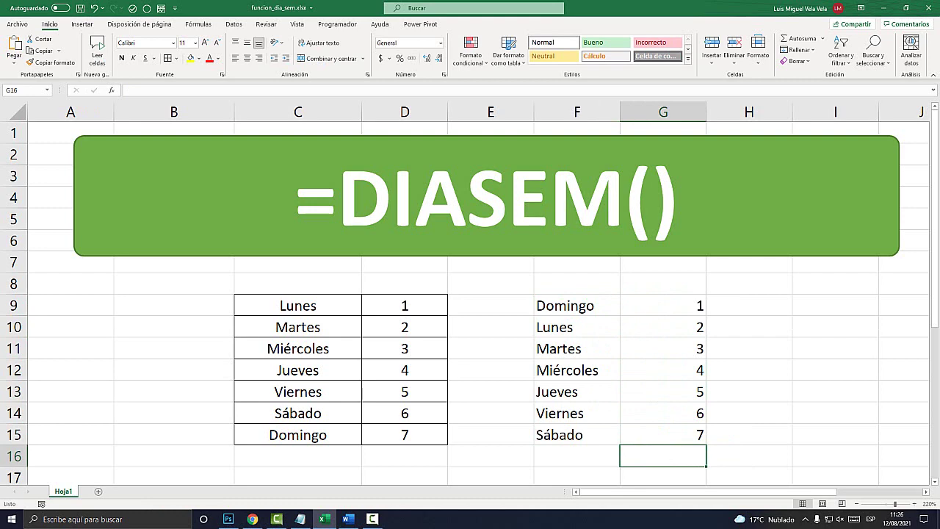
Centre F9:G15 and apply All Borders to the second table.
drag(577, 305, 663, 435)
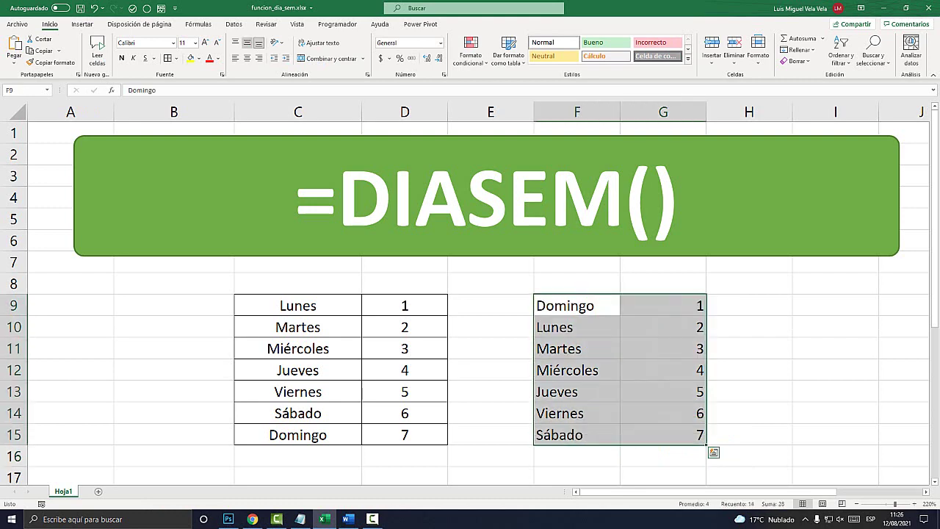
click(247, 58)
click(167, 58)
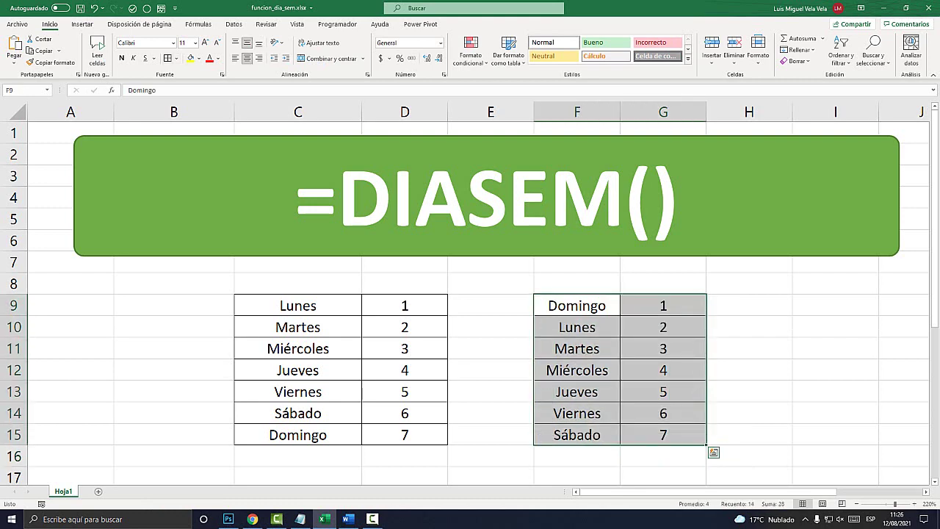
drag(405, 306, 404, 435)
drag(663, 305, 663, 435)
Enter 01/09/2021 in B18, fill consecutive dates to 11/09/2021 in B28, and select B18:D28.
scroll(664, 367, down, 2)
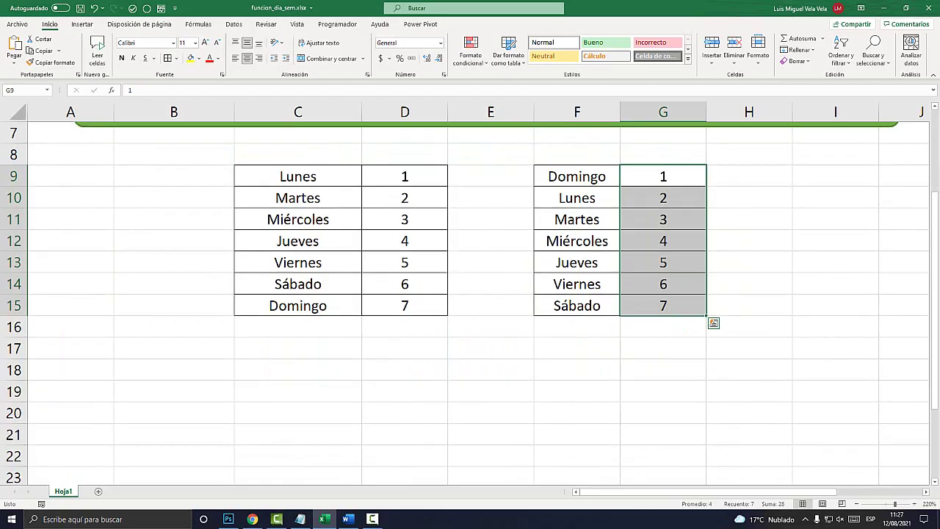
scroll(663, 367, down, 1)
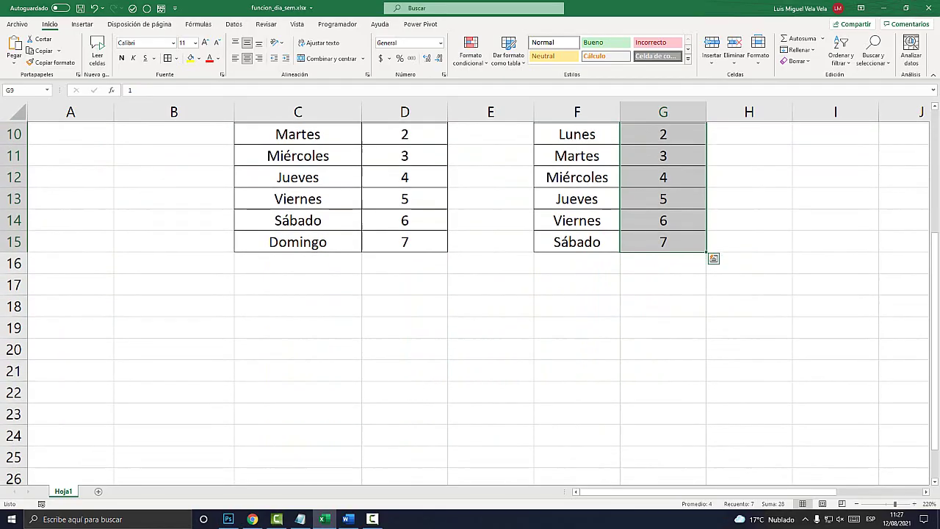
drag(491, 154, 490, 241)
click(173, 305)
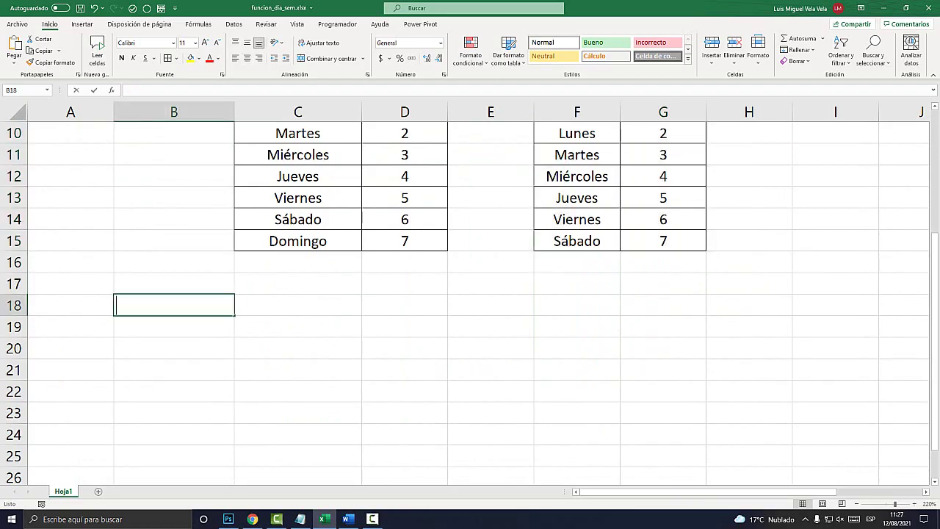
text(01/09/ 2021)
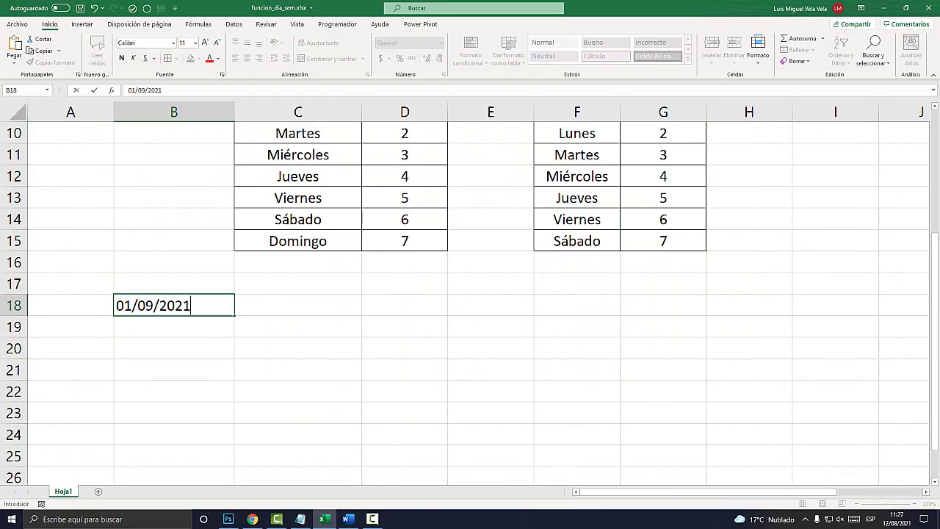
key(Return)
key(Up)
drag(234, 315, 235, 461)
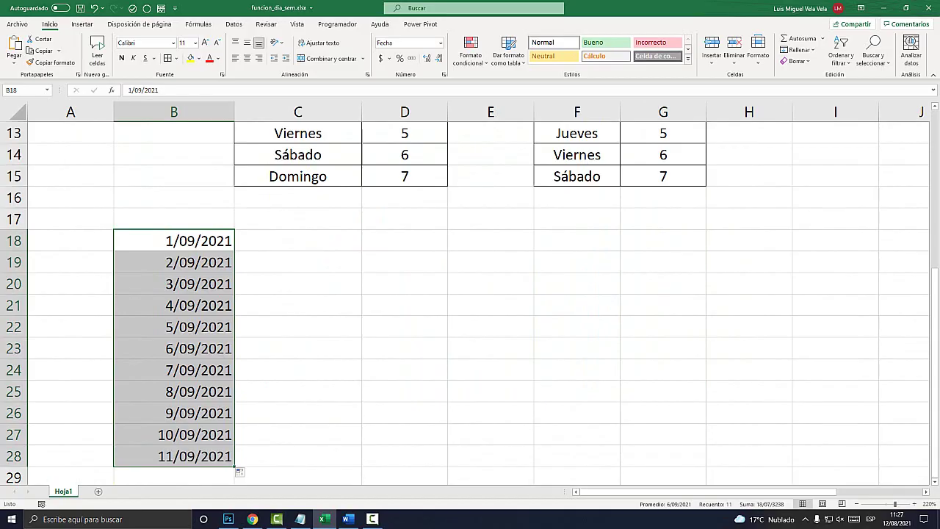
drag(405, 241, 174, 456)
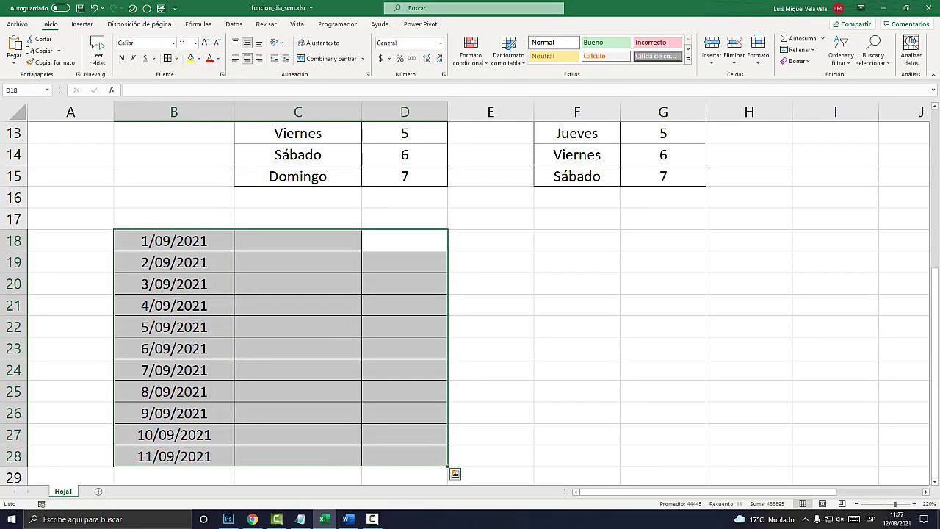
Centre the dates and begin a =DIASEM formula in C18 taking B18 as its date.
click(247, 58)
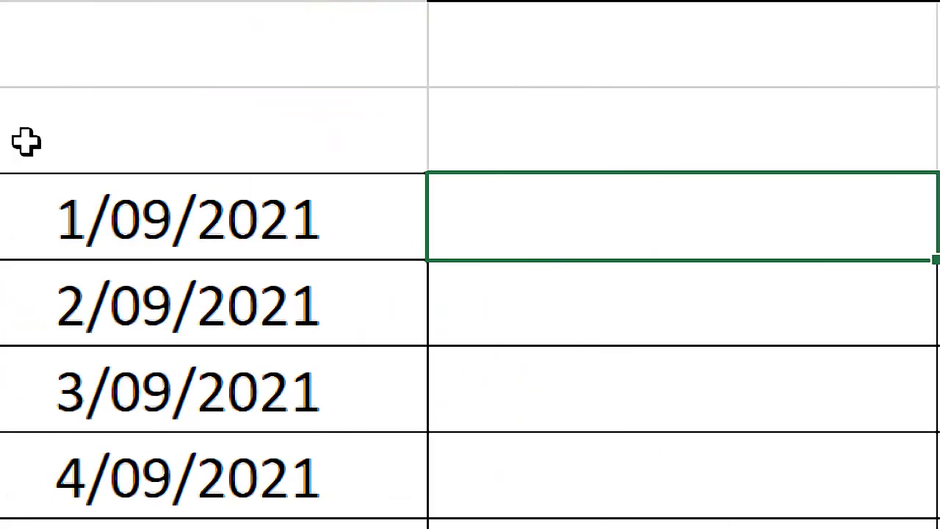
text(=)
text(d)
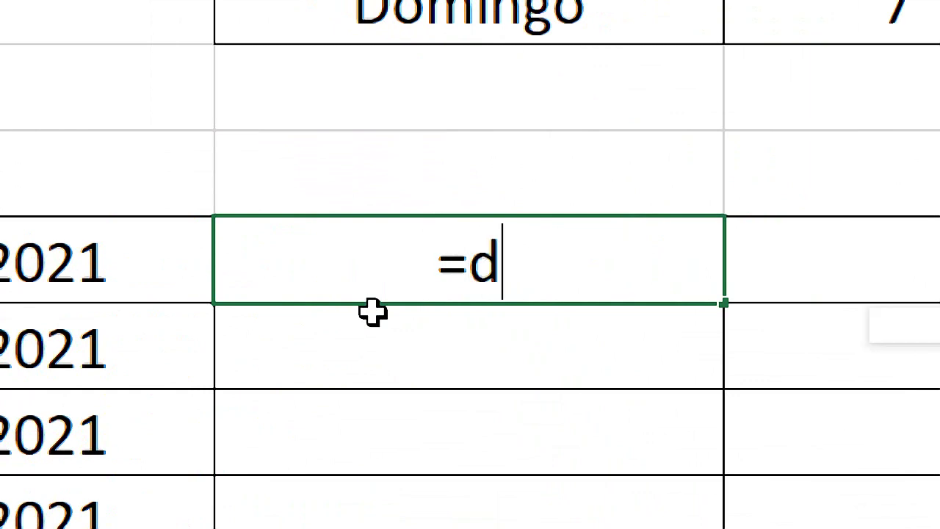
text(iasem)
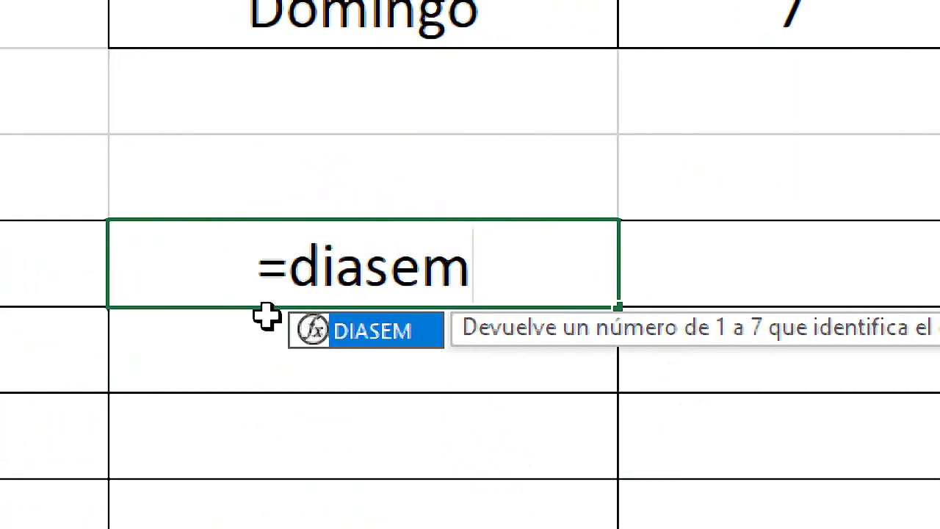
key(Tab)
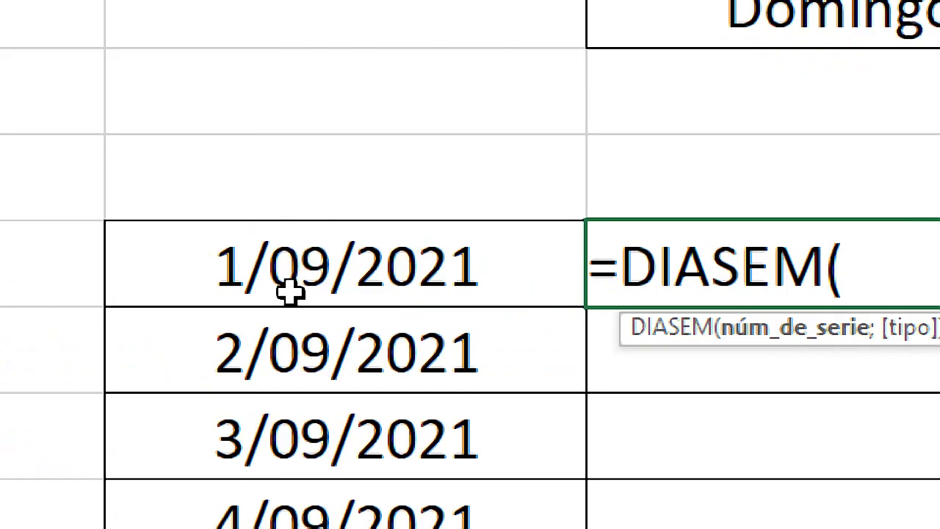
click(366, 261)
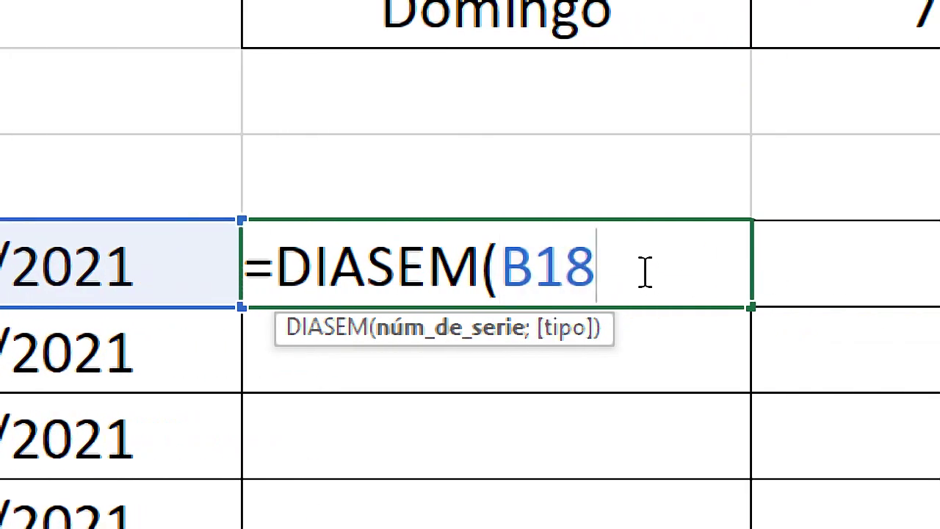
text(;)
key(Escape)
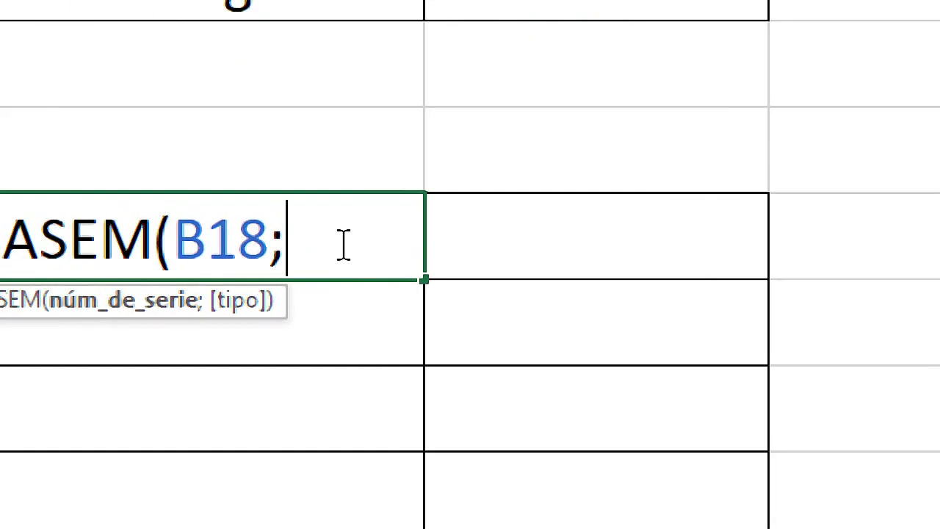
key(BackSpace)
Finish C18 as =DIASEM(B18;2), returning 3 for 1/09/2021, and zoom in to check it.
text(;)
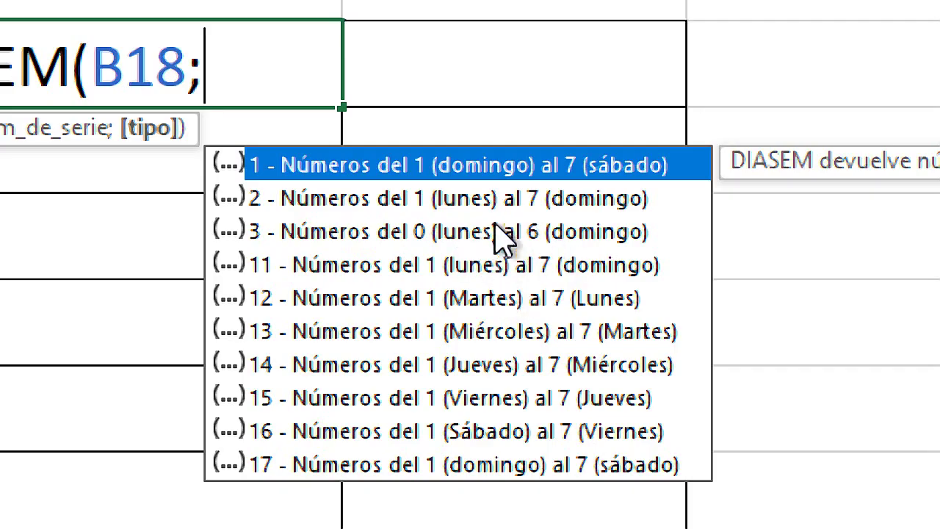
click(500, 206)
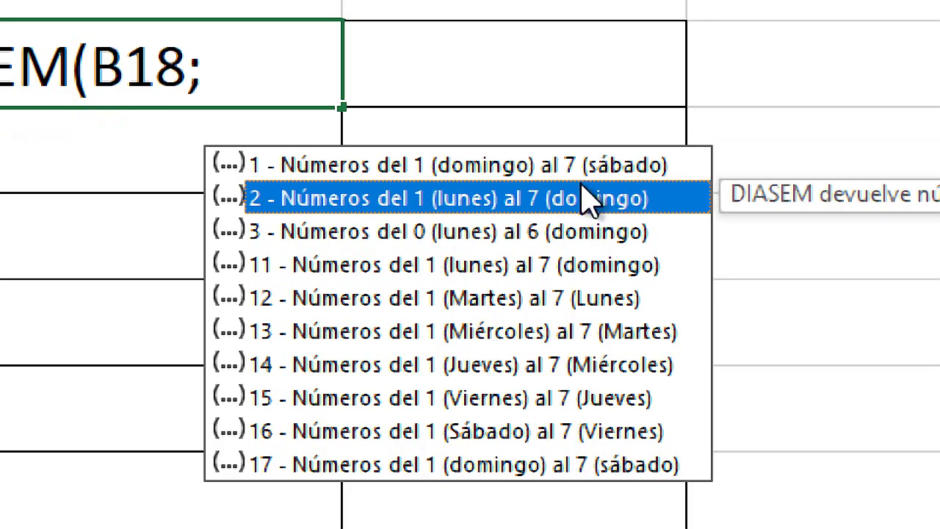
double_click(526, 204)
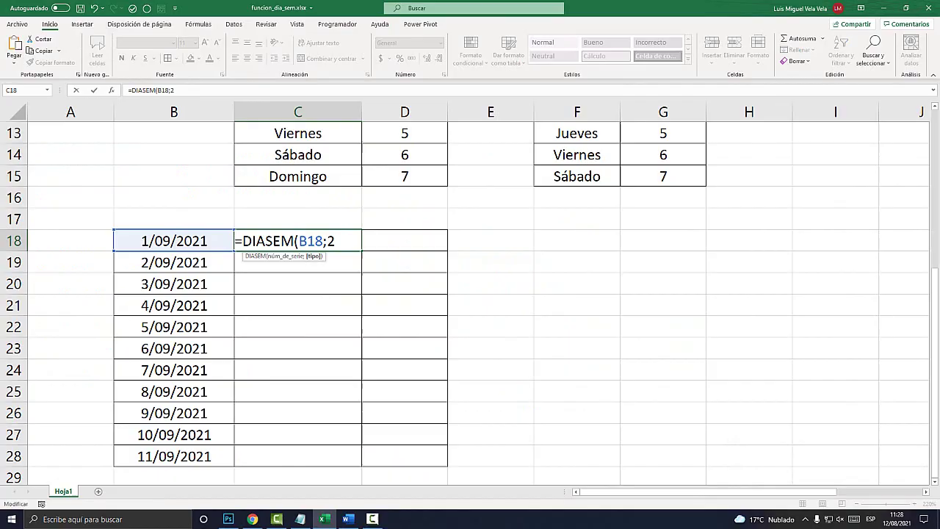
text())
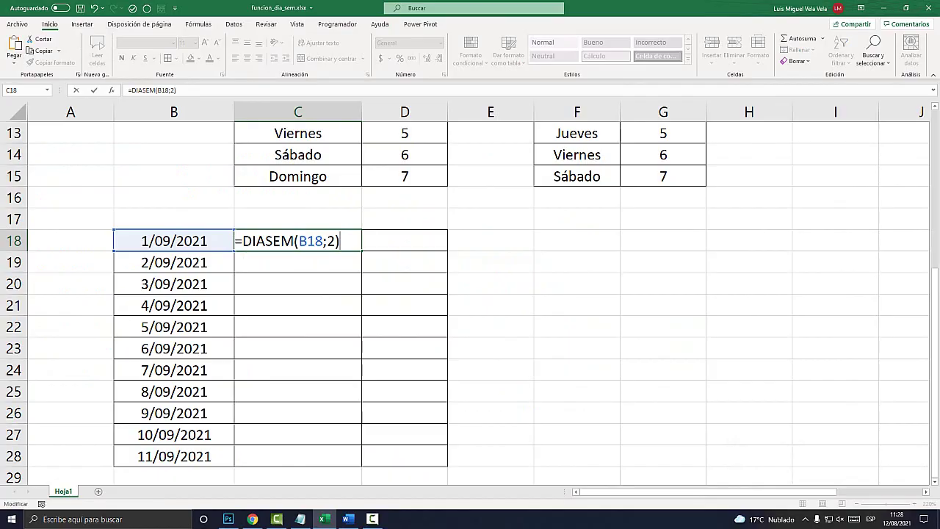
key(Return)
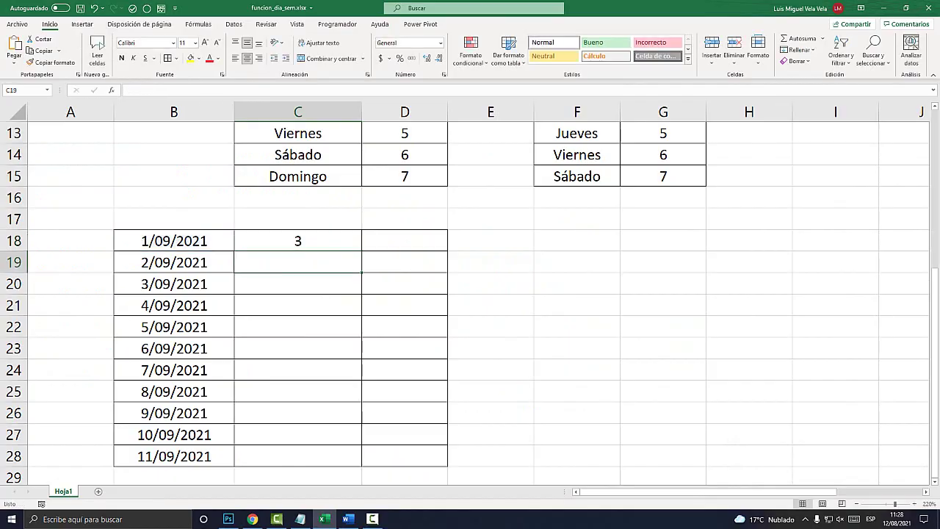
click(298, 240)
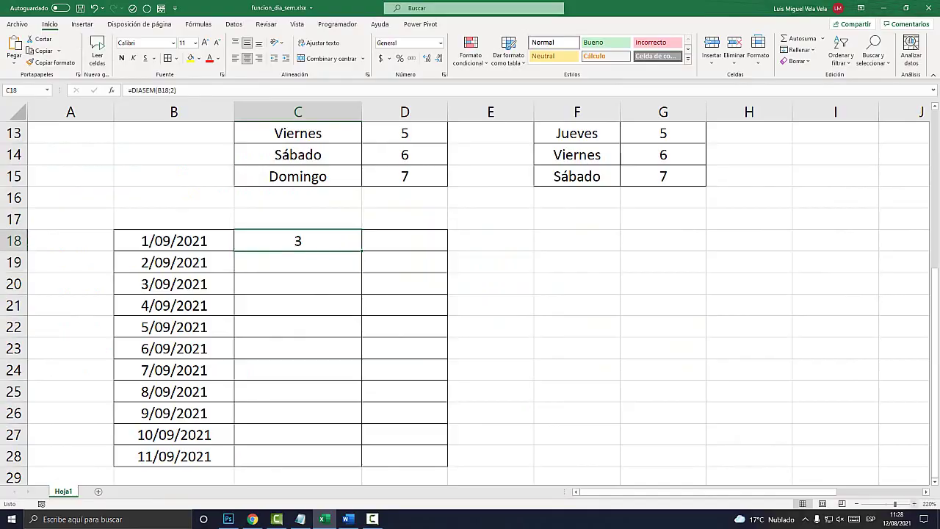
scroll(470, 294, up, 2)
scroll(470, 294, up, 2)
scroll(470, 294, up, 1)
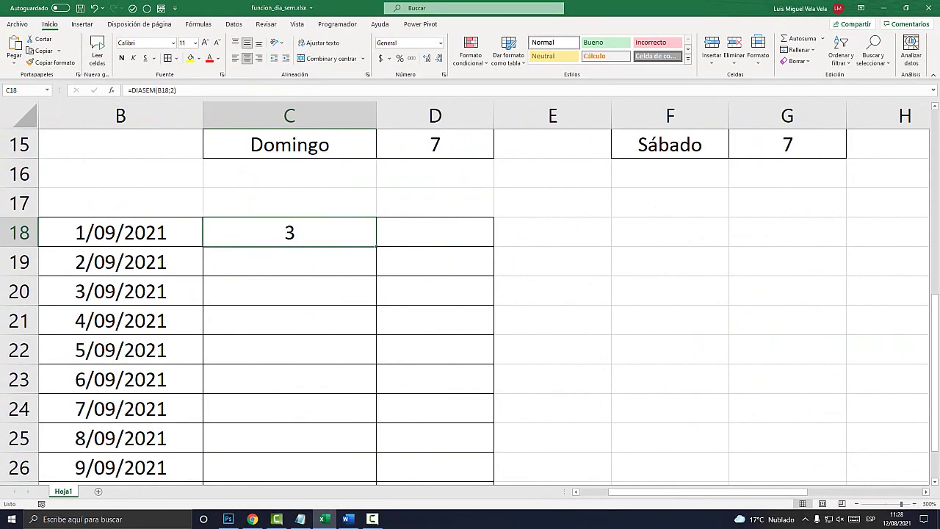
drag(702, 491, 680, 492)
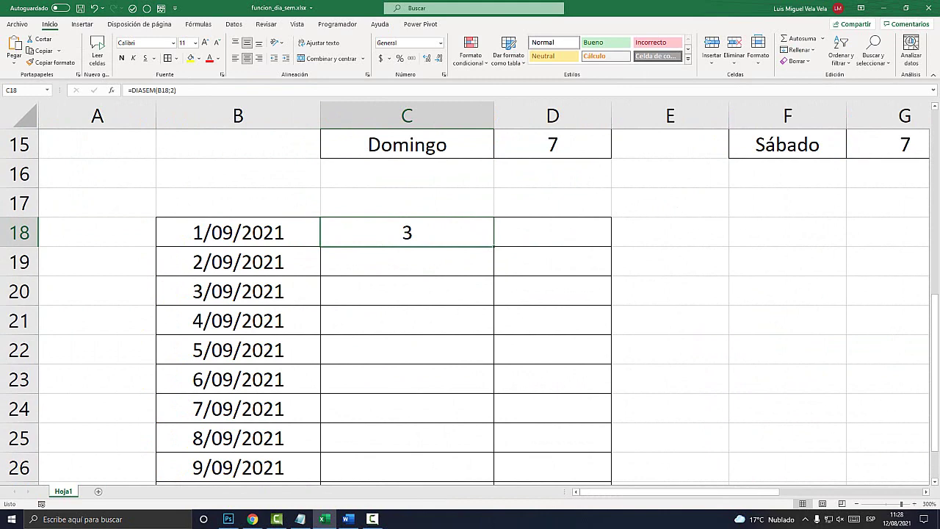
Enter =TEXTO(B18;"dddd") in D18 so it displays miércoles.
click(552, 232)
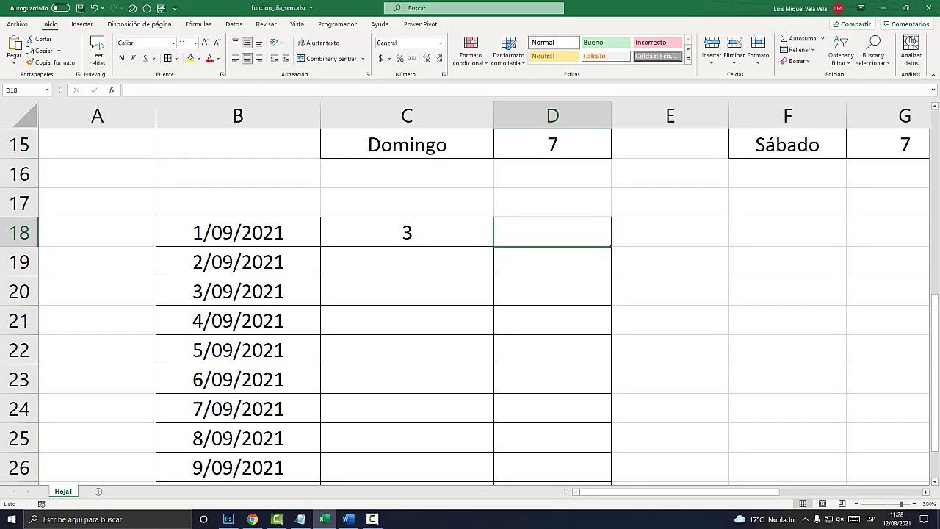
text(=texto)
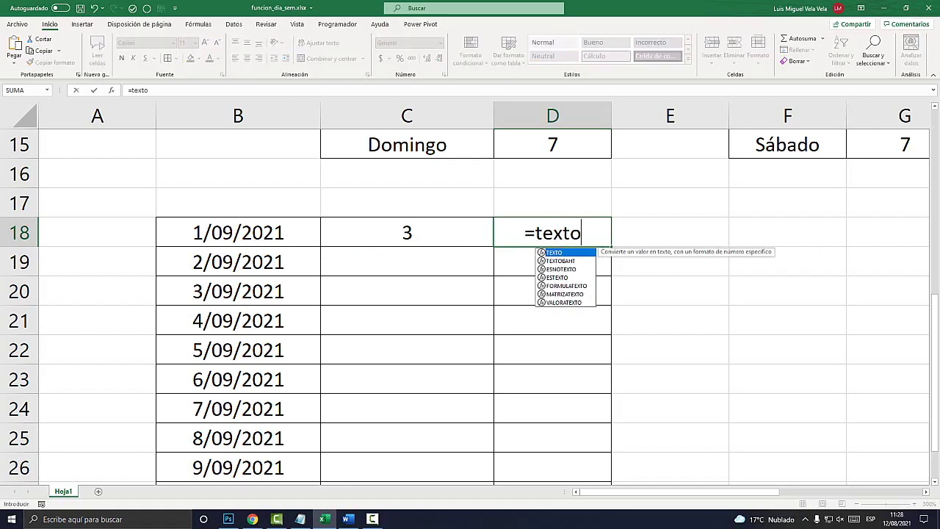
key(Tab)
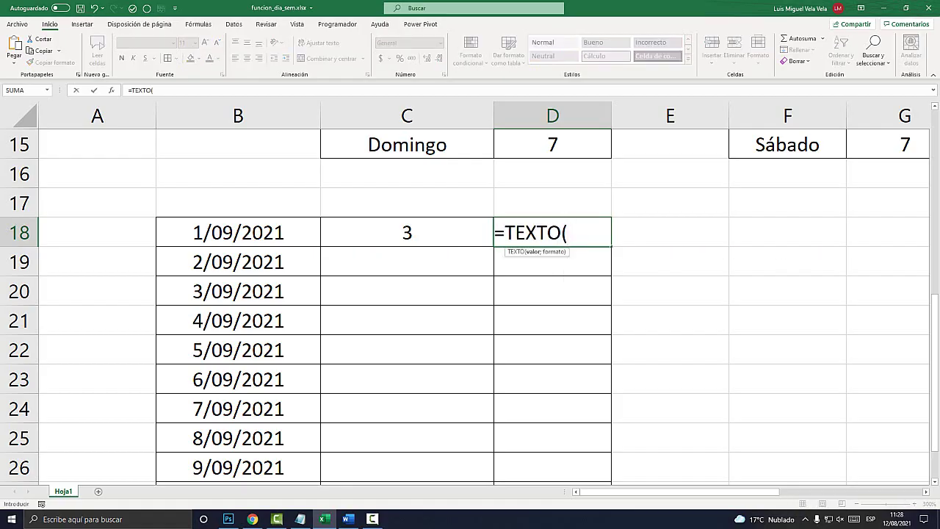
click(238, 232)
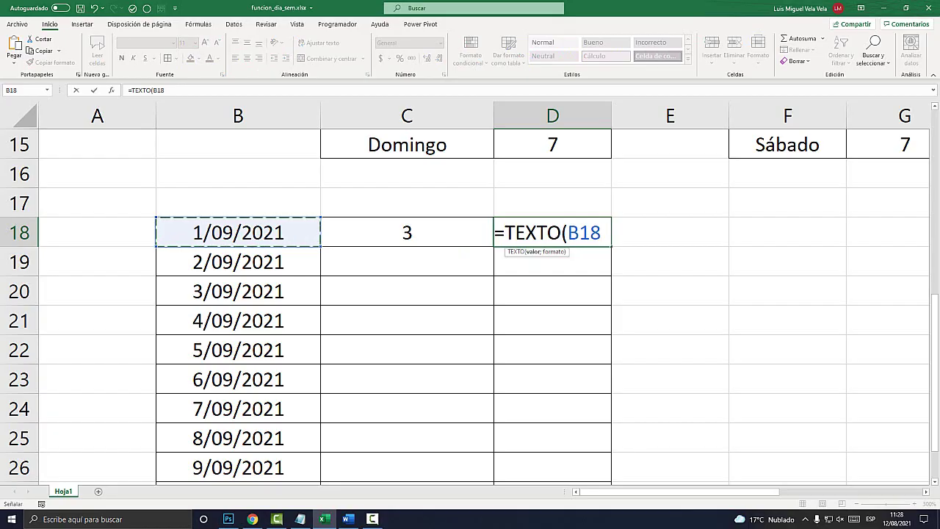
text(;)
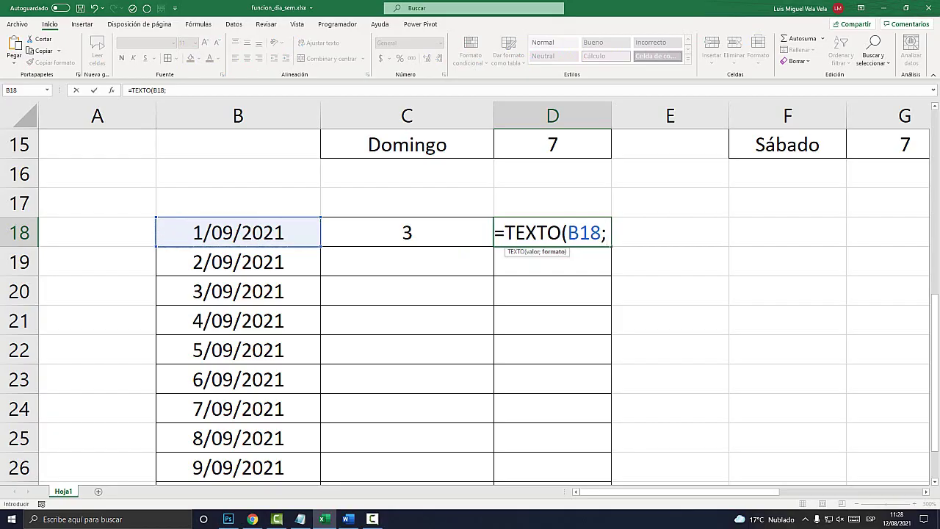
text(")
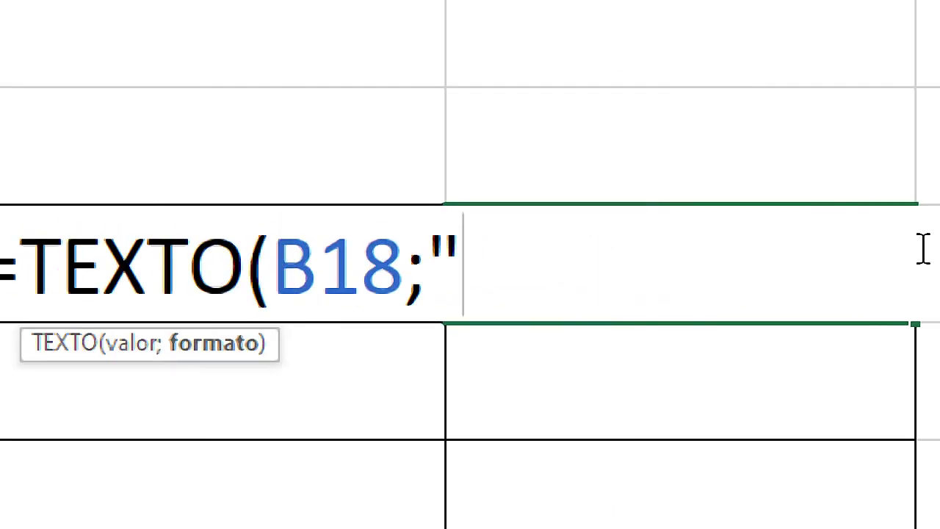
text(dddd)
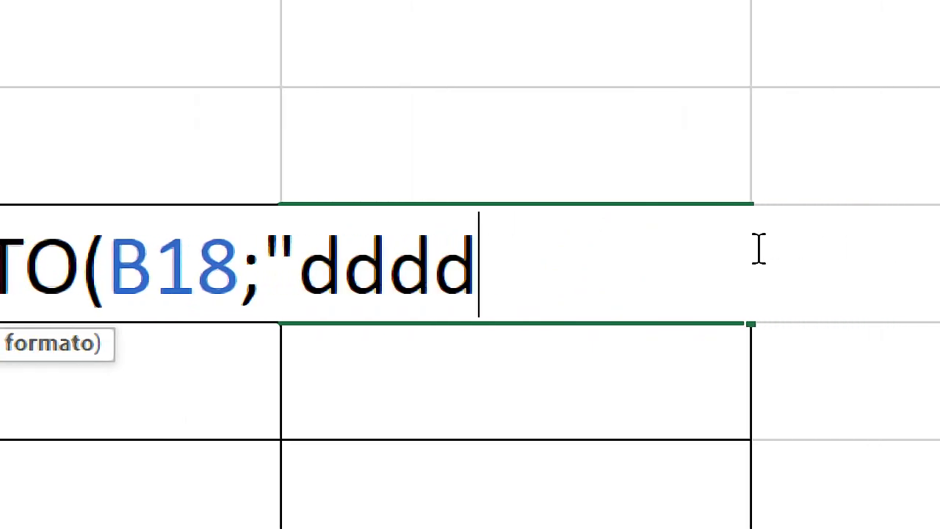
text("))
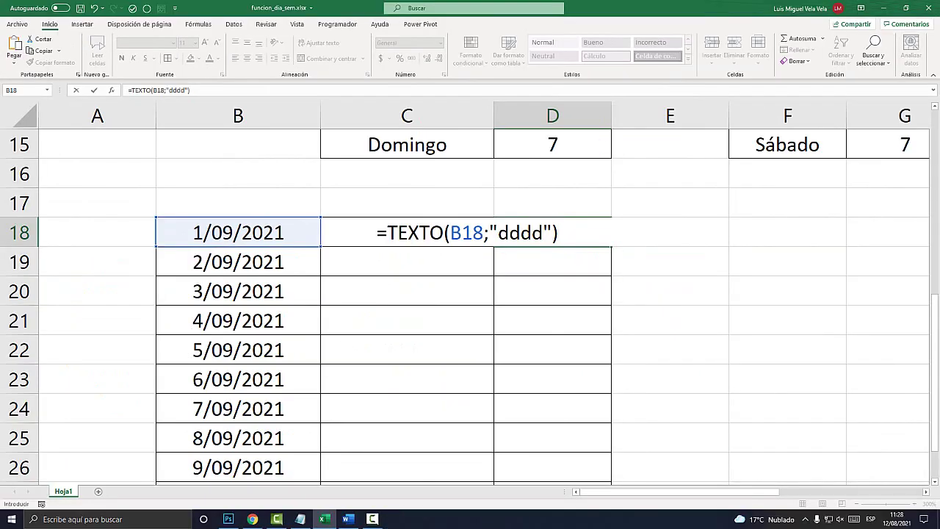
key(Return)
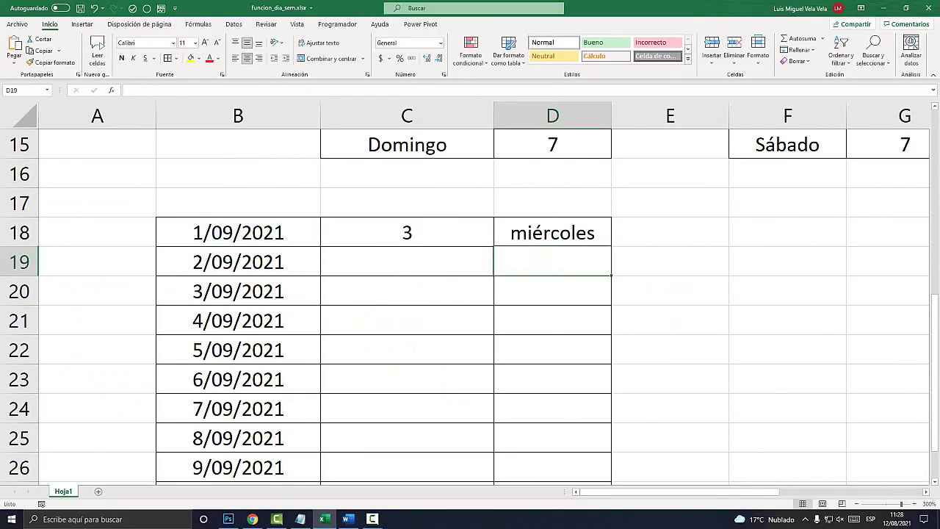
key(Up)
key(Left)
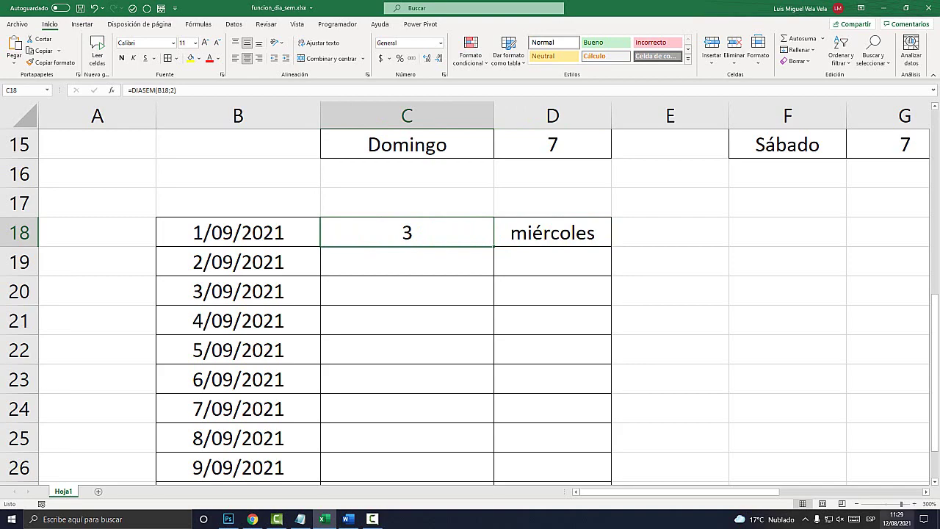
Bring up the taskbar calendar at Setiembre de 2021 to confirm the 1st is a Wednesday.
click(900, 519)
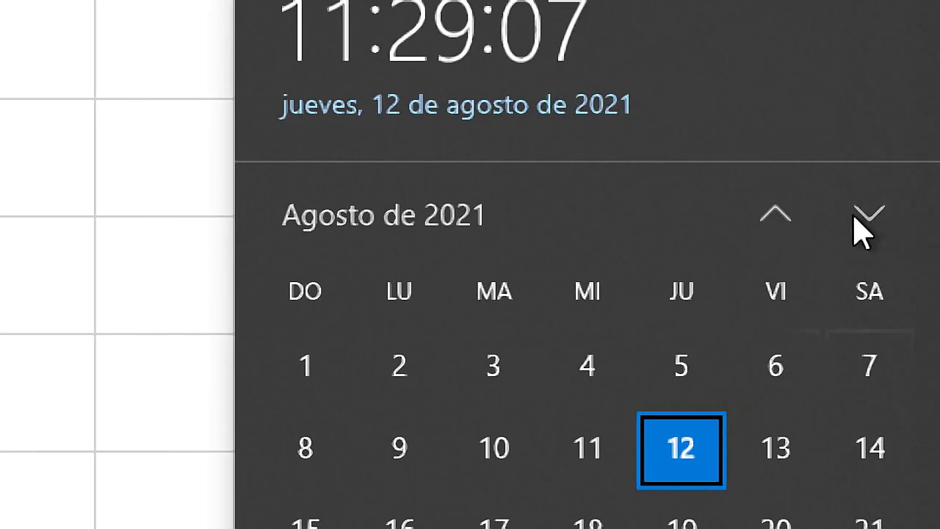
click(860, 214)
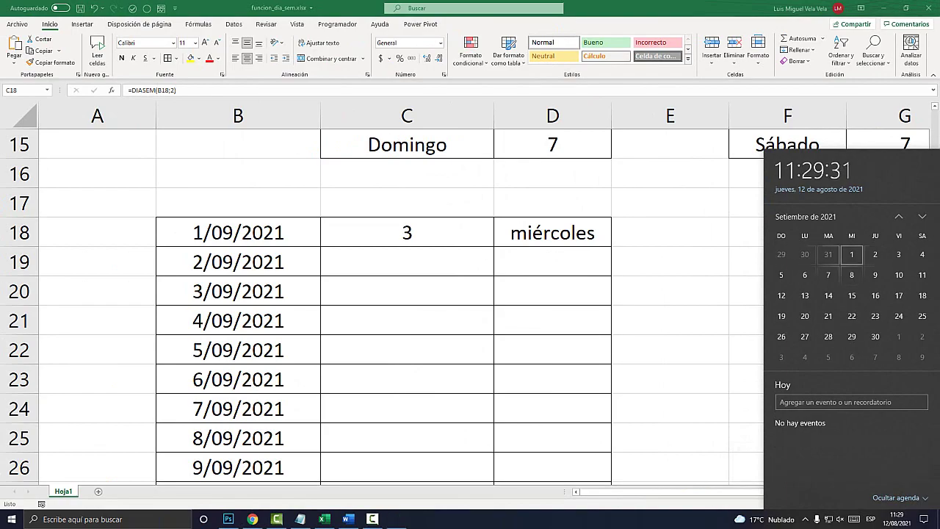
Copy the DIASEM formula in C18 and the TEXTO formula in D18 down to row 28.
key(Escape)
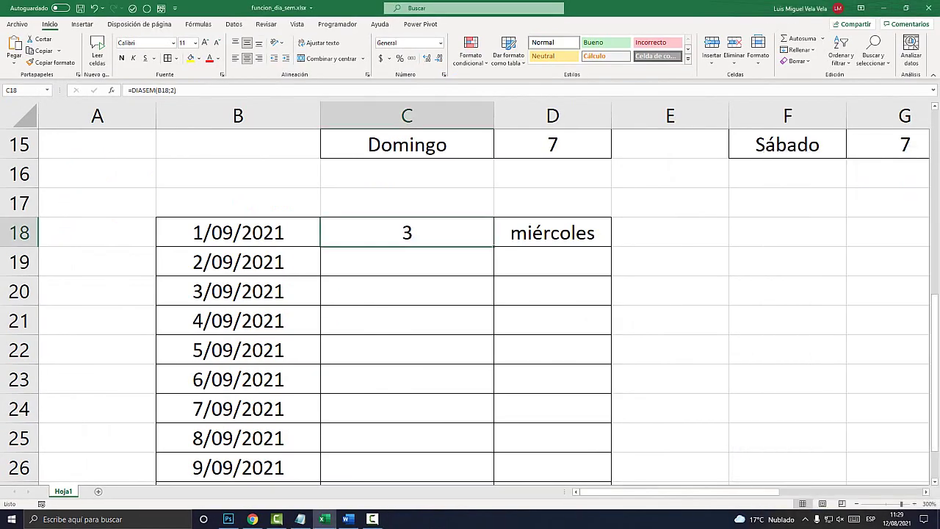
scroll(470, 307, down, 3)
drag(493, 159, 497, 454)
click(553, 145)
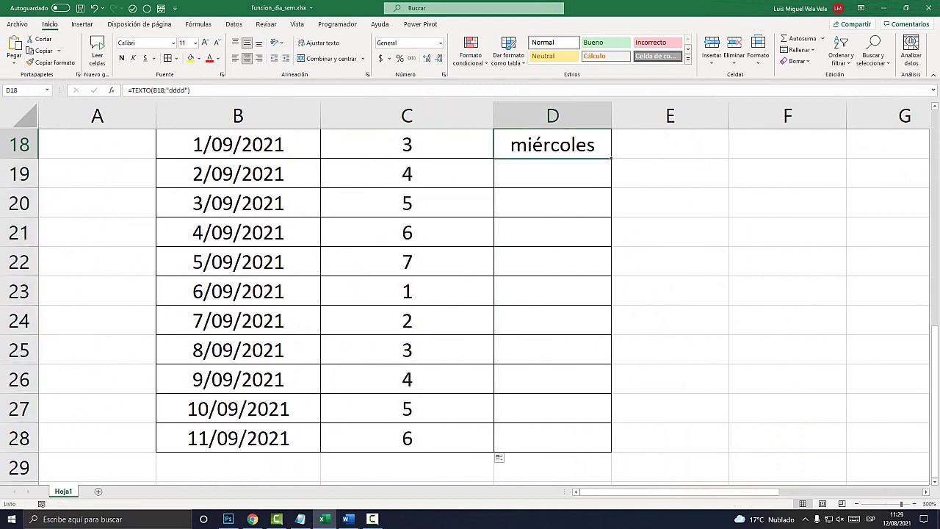
drag(611, 158, 611, 449)
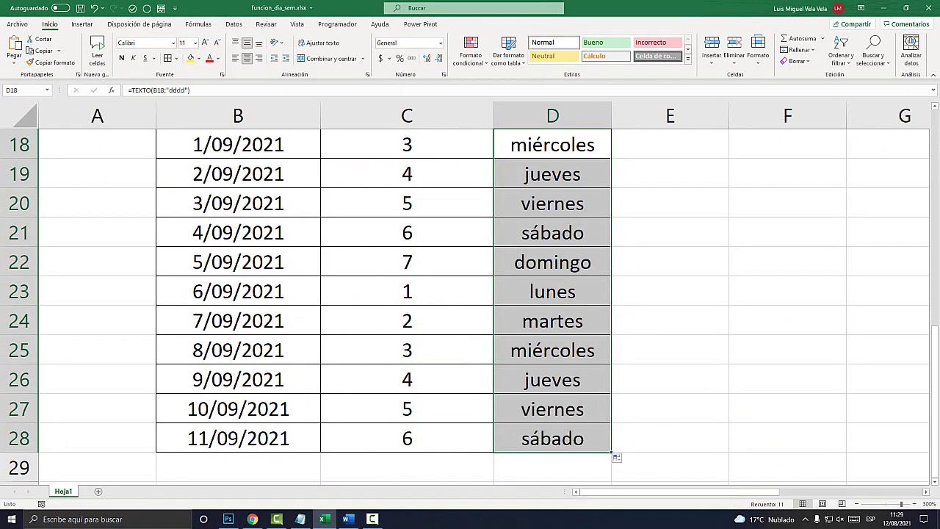
scroll(470, 307, up, 3)
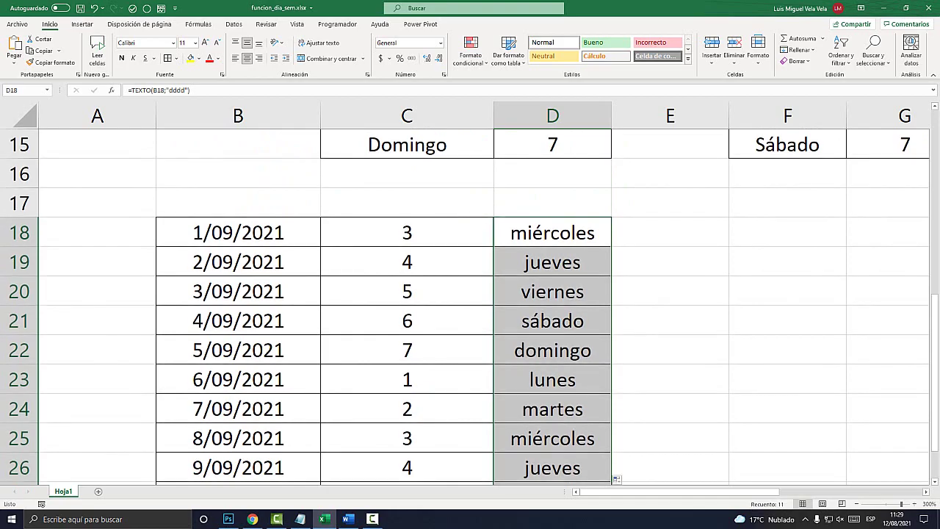
double_click(407, 233)
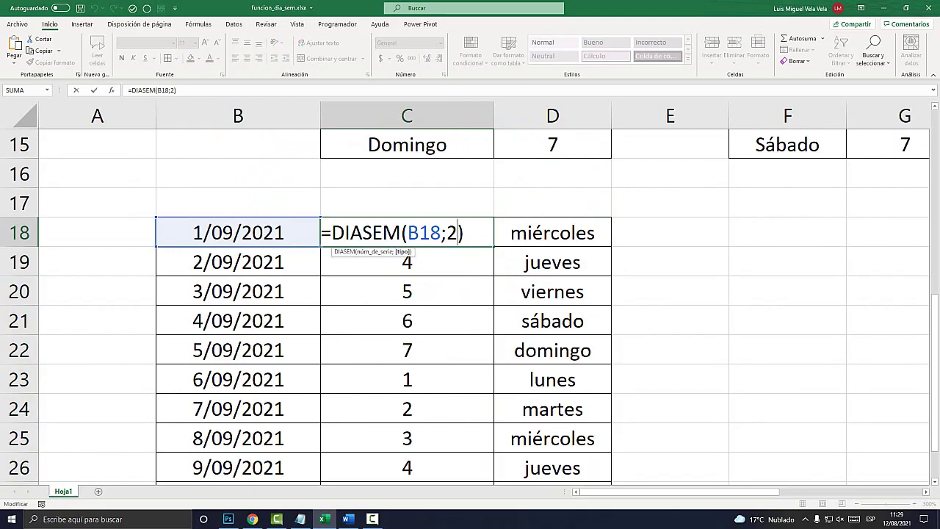
key(BackSpace)
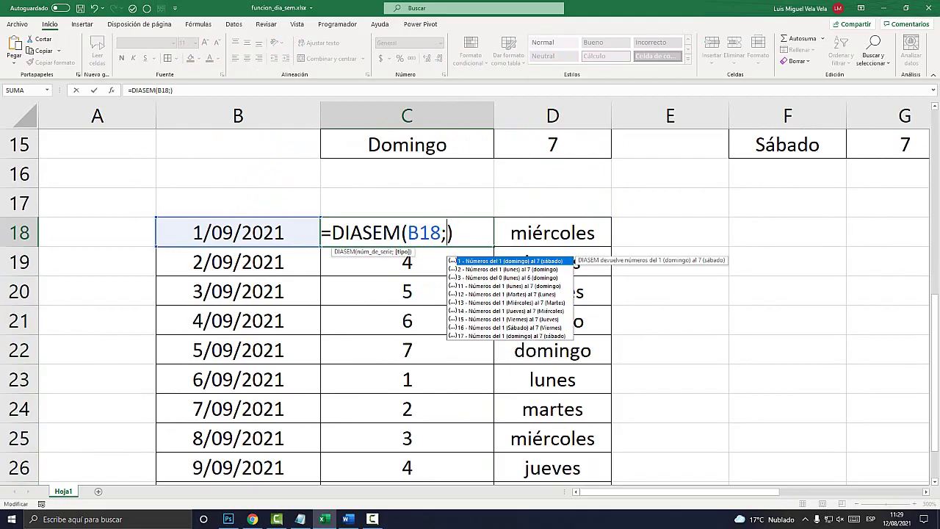
text(9)
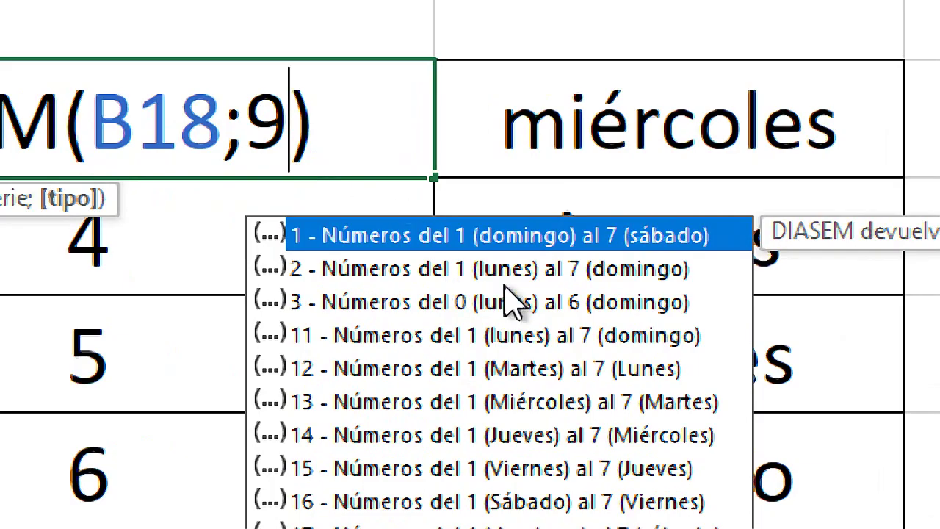
drag(287, 121, 242, 125)
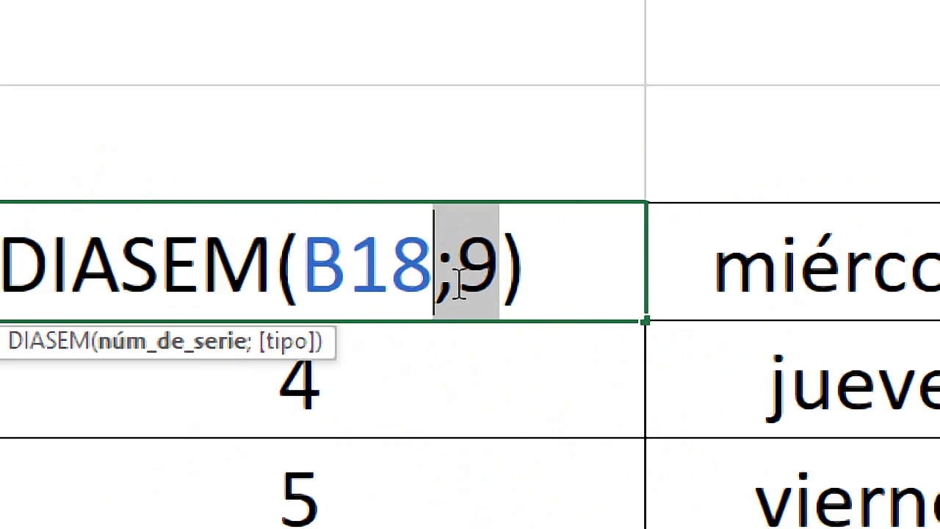
key(shift+Right)
key(BackSpace)
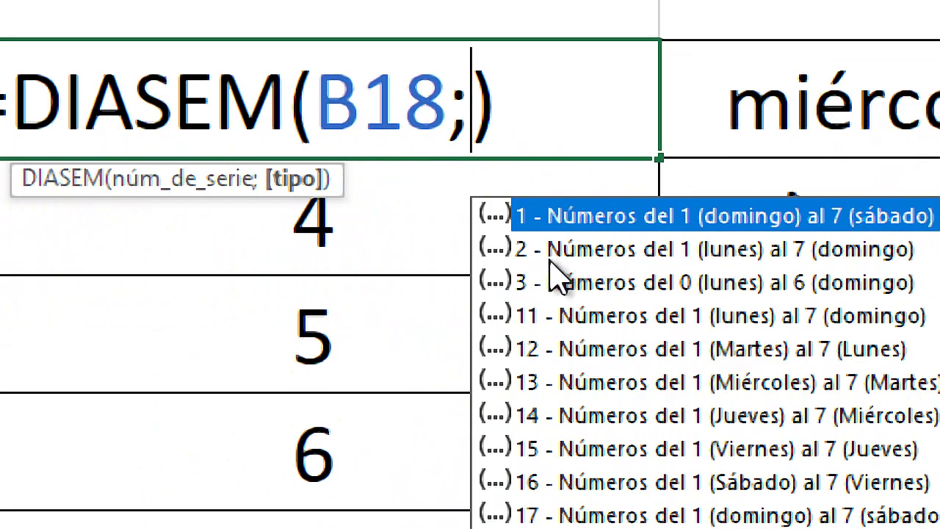
double_click(561, 255)
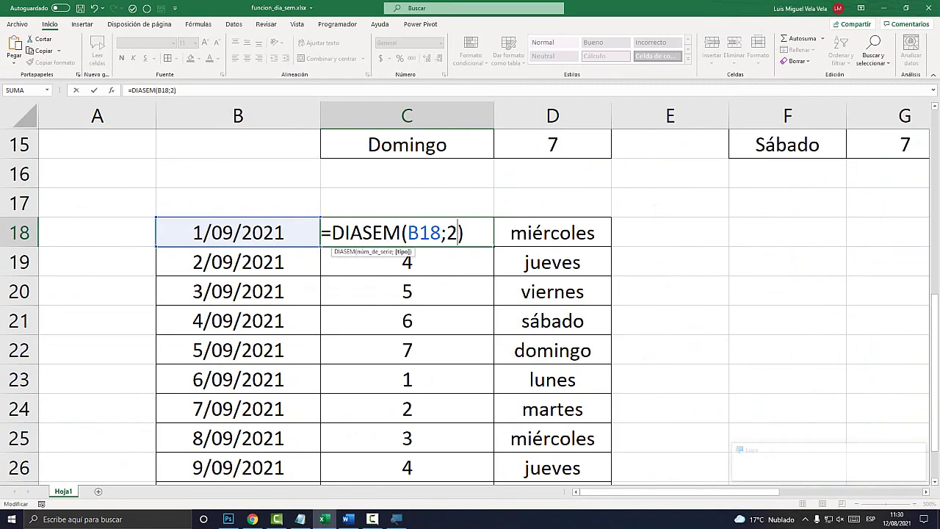
key(Return)
click(444, 232)
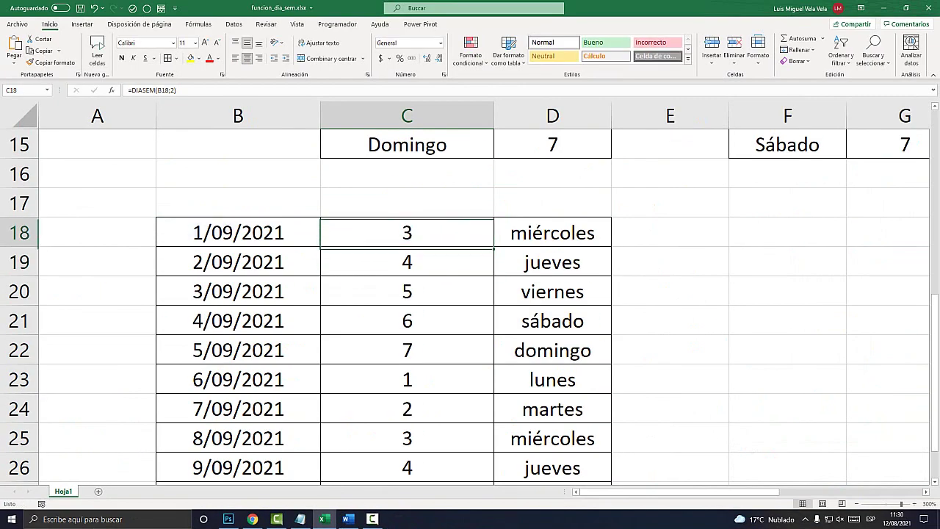
double_click(444, 232)
key(BackSpace)
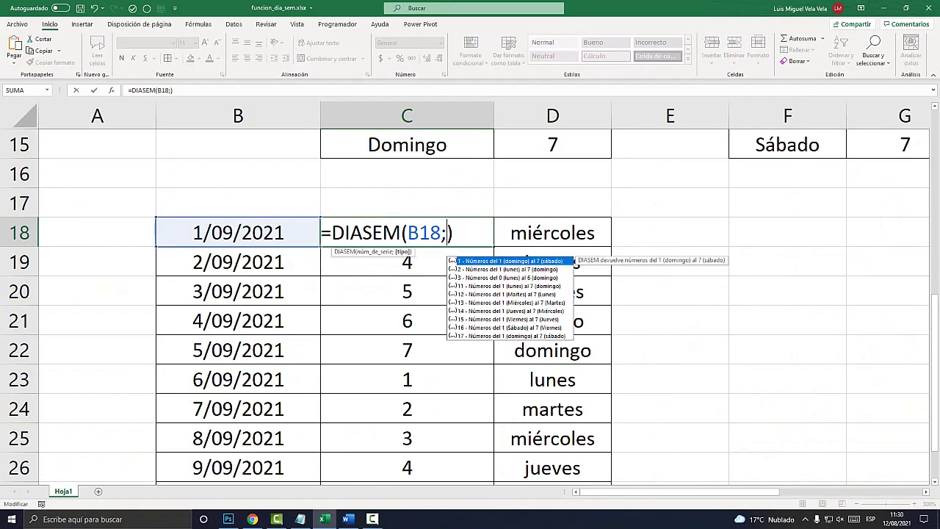
key(Escape)
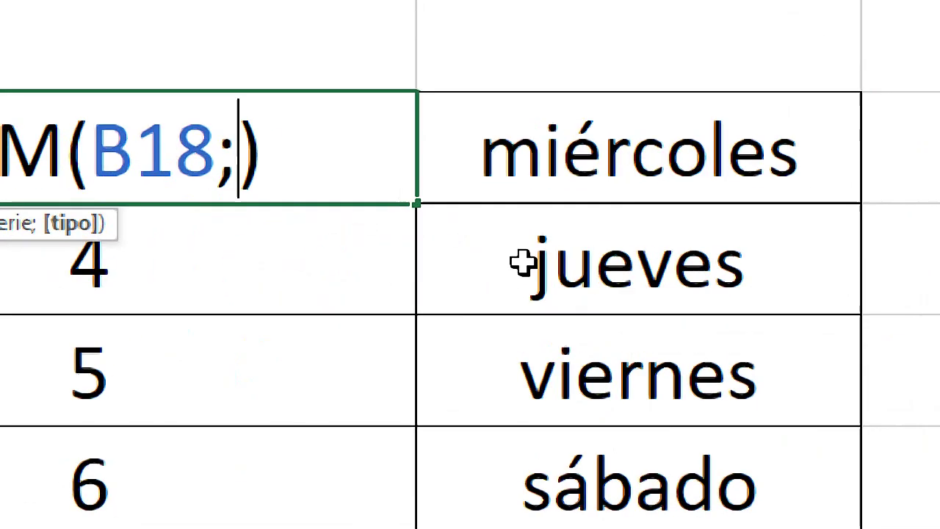
key(BackSpace)
text(;)
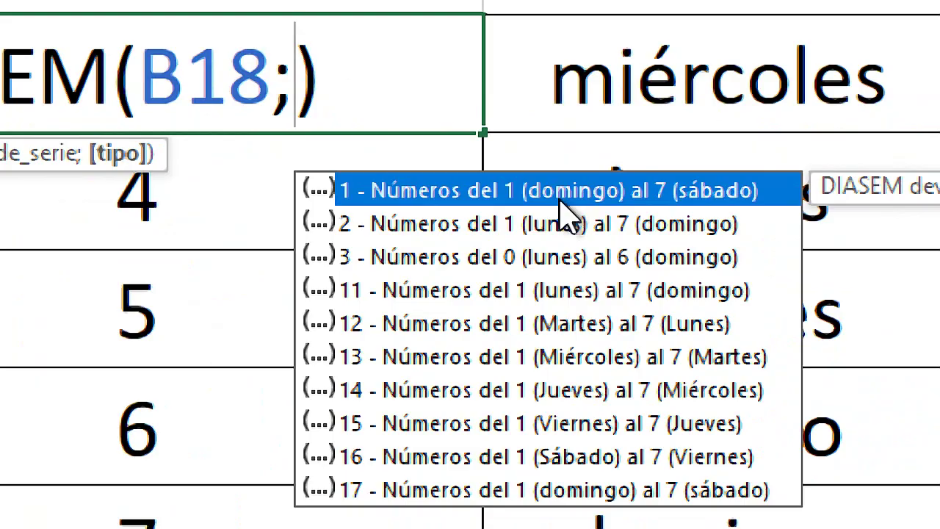
key(Escape)
text(2)
key(ctrl+Return)
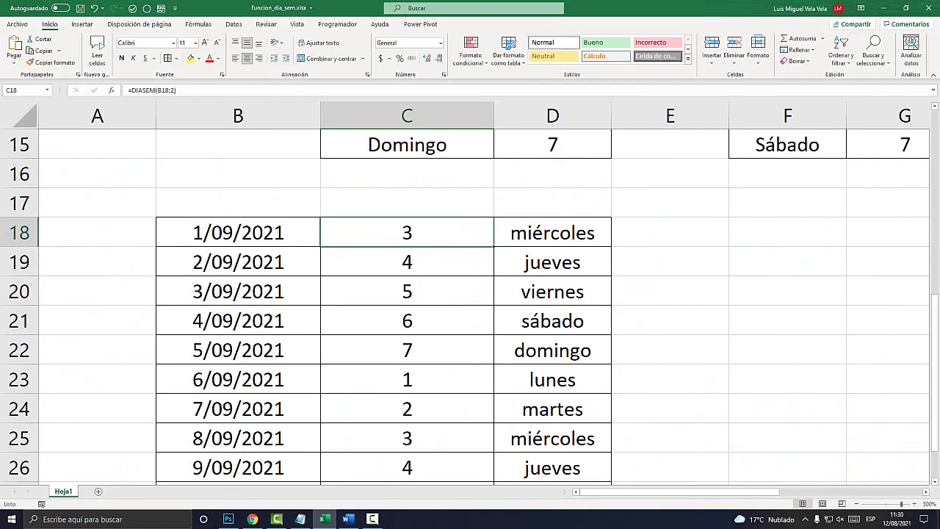
scroll(470, 307, down, 1)
scroll(470, 307, up, 1)
scroll(471, 307, up, 3)
scroll(471, 307, down, 3)
Enter =SI(DIASEM(B18;2)>=6;"Feriado") in E18.
click(670, 232)
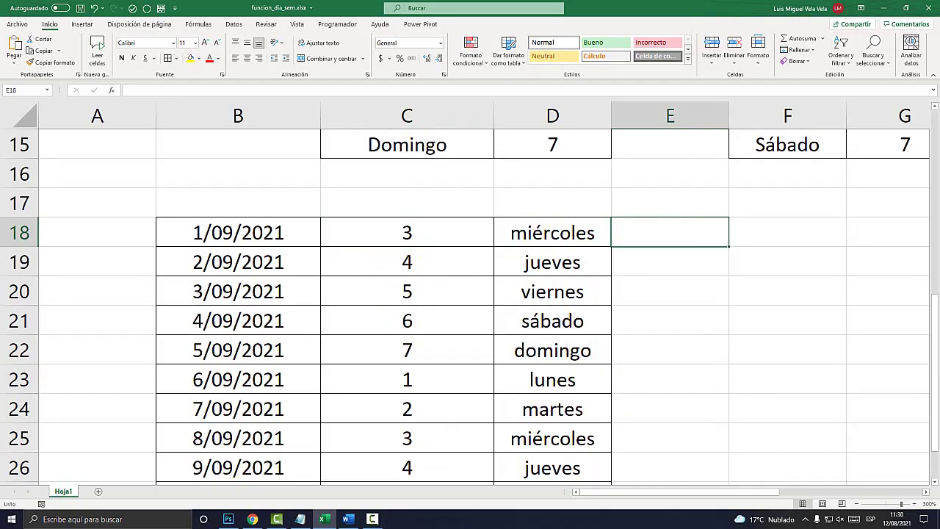
text(=)
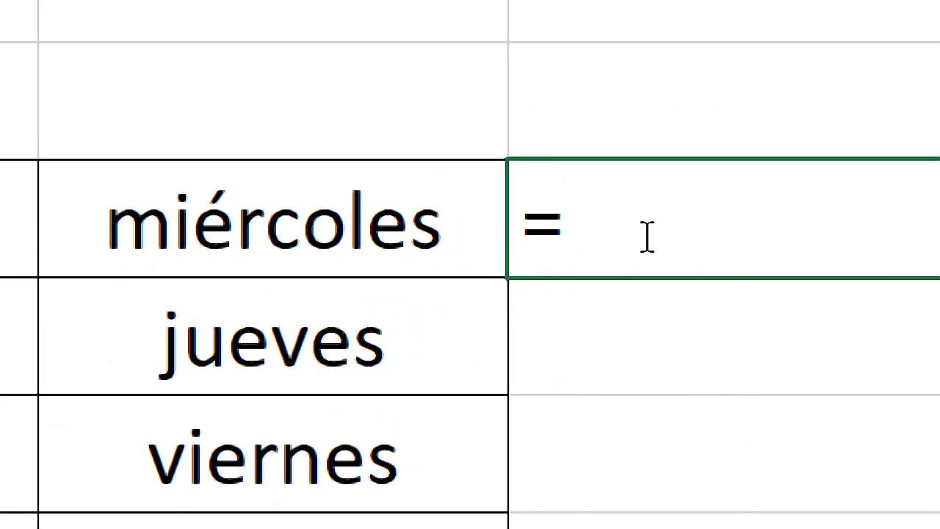
text(SI()
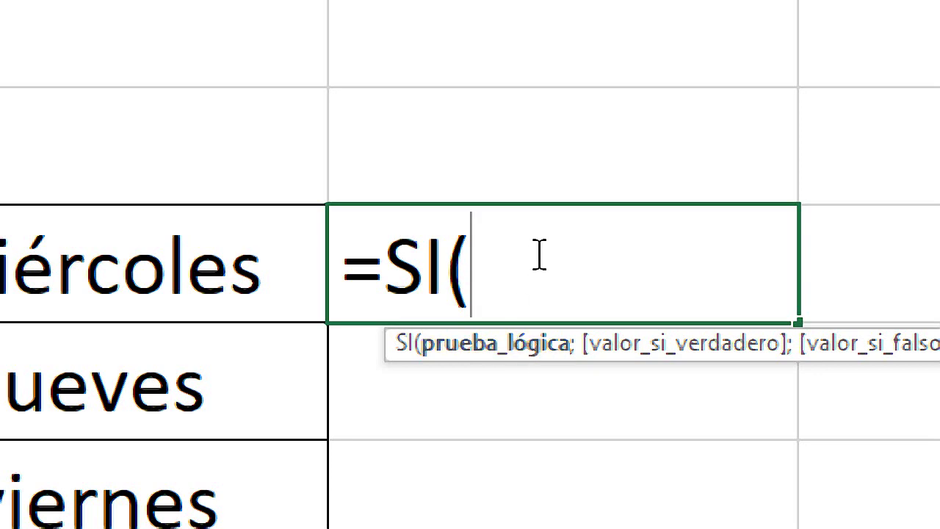
text(D)
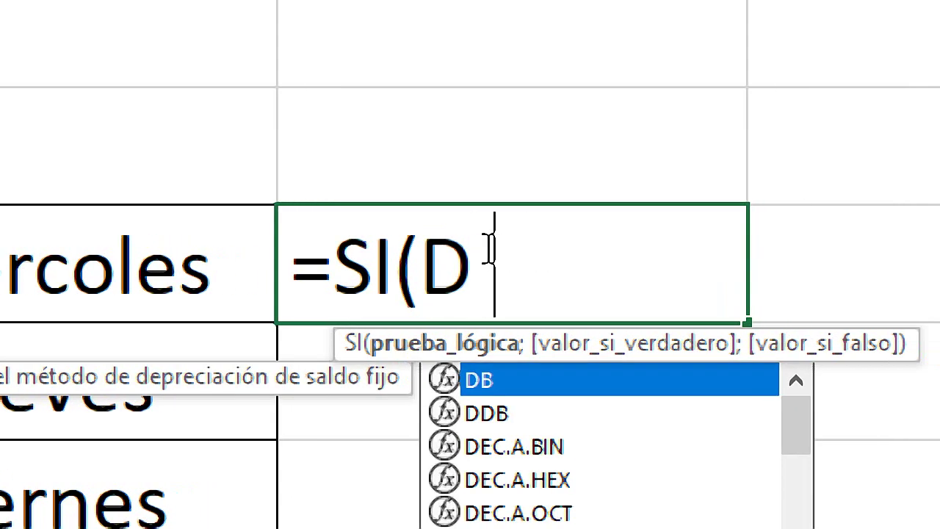
text(IASEM)
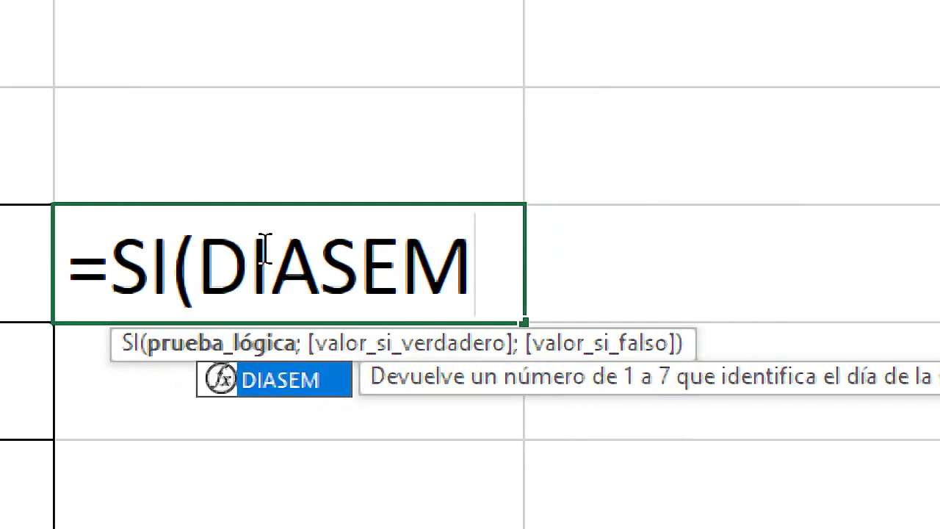
text(()
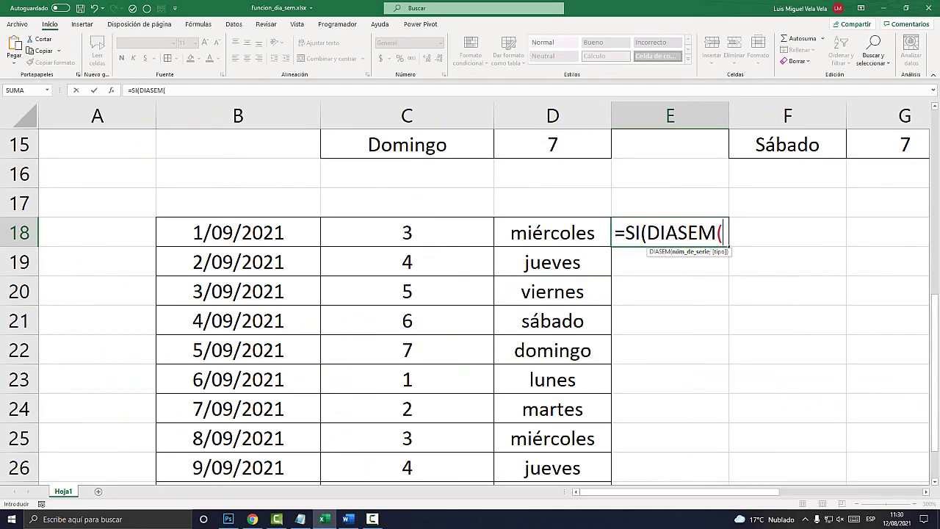
click(238, 233)
key(F2)
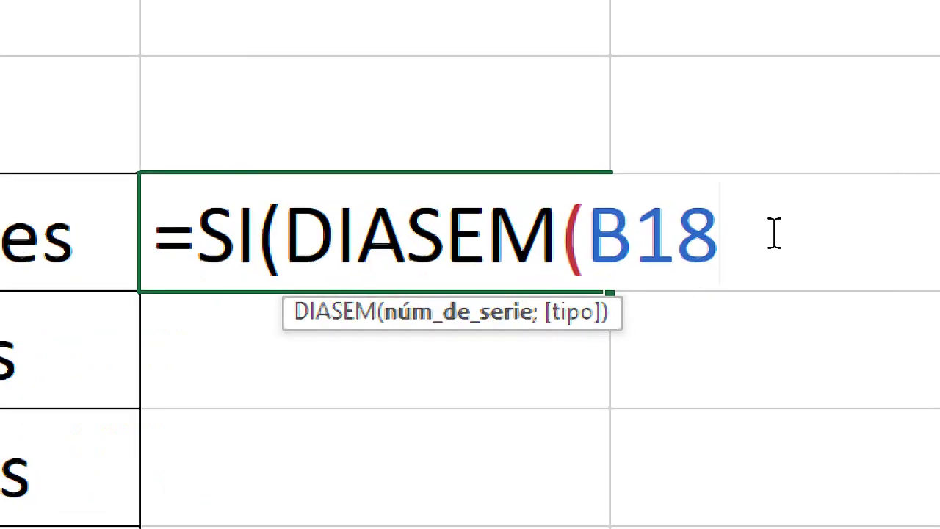
text(;)
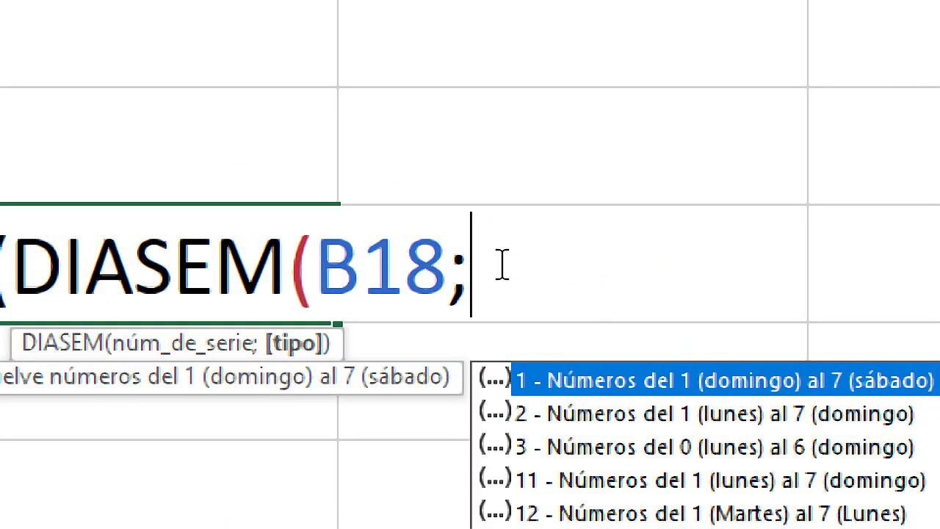
double_click(627, 428)
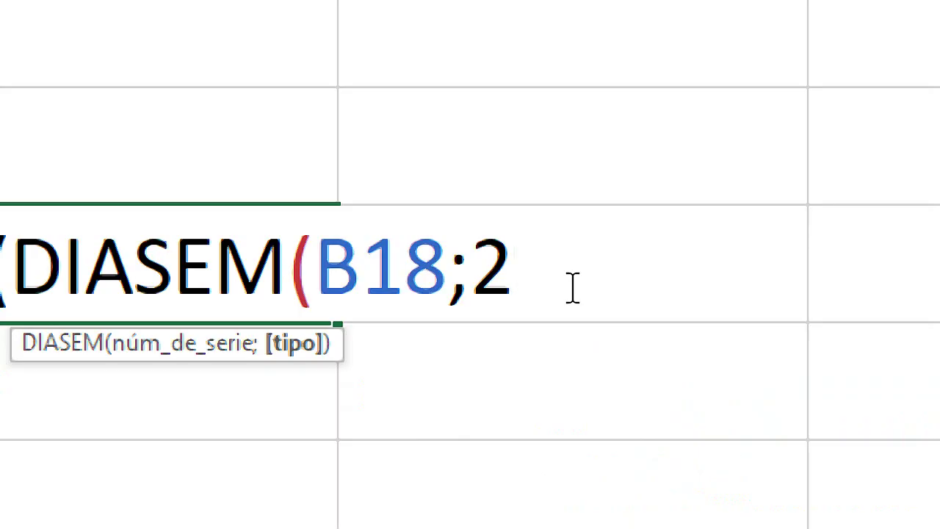
text())
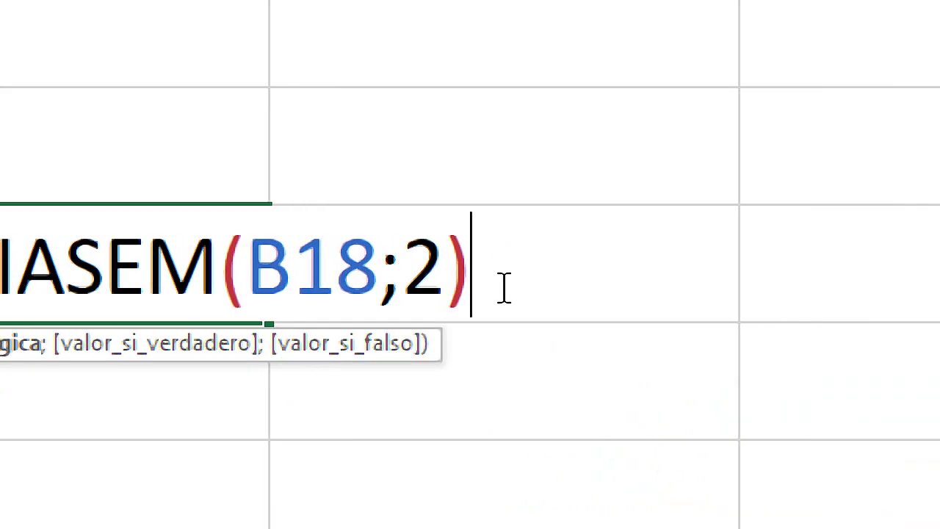
text(62)
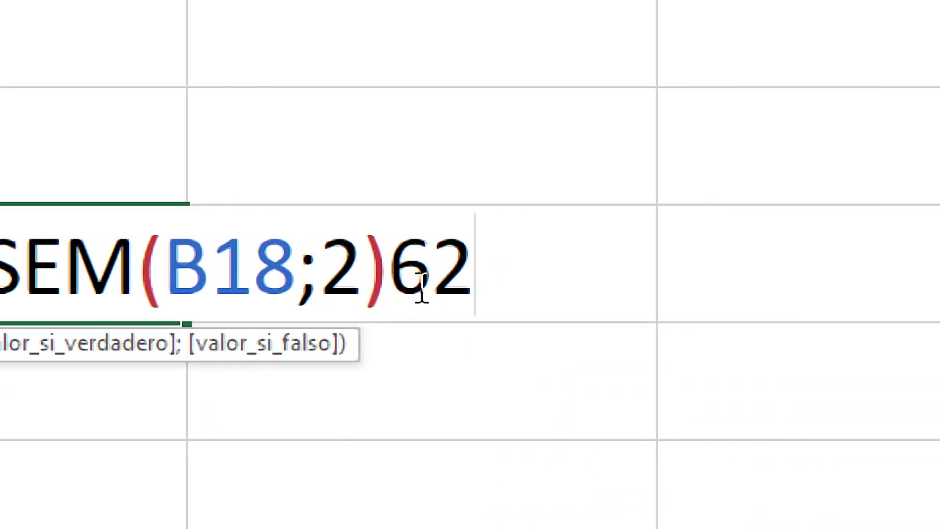
key(BackSpace)
key(BackSpace)
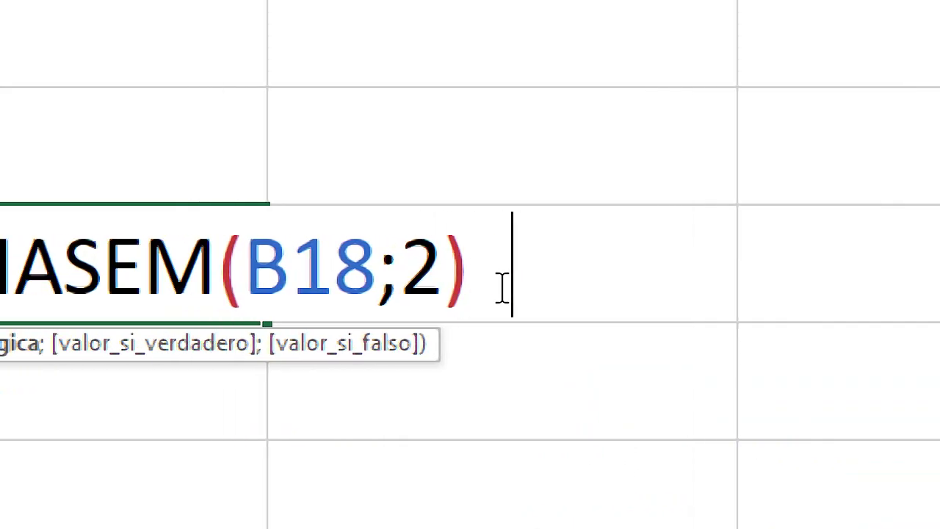
text(>=6)
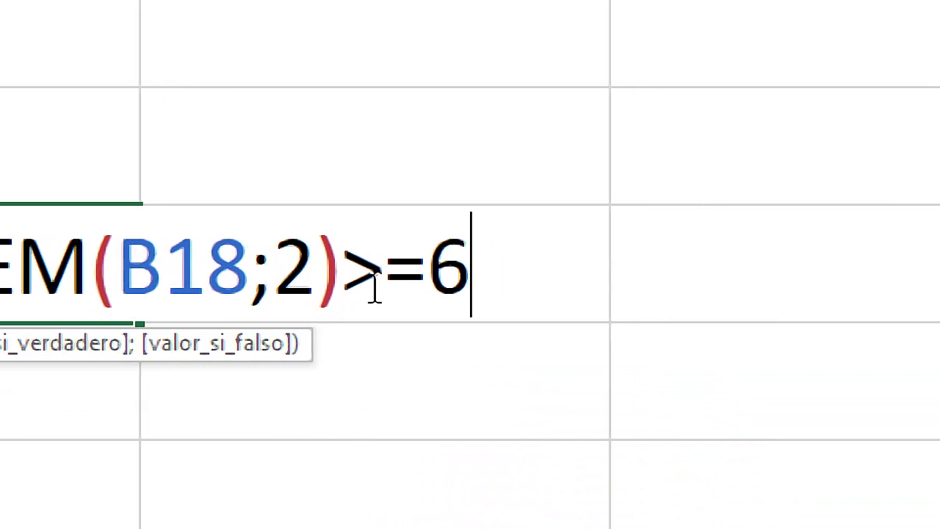
text(;)
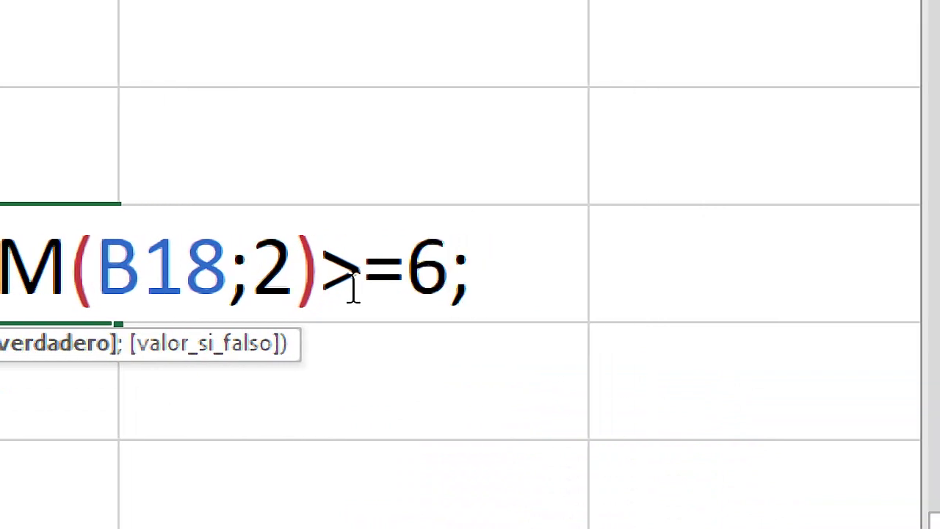
text(")
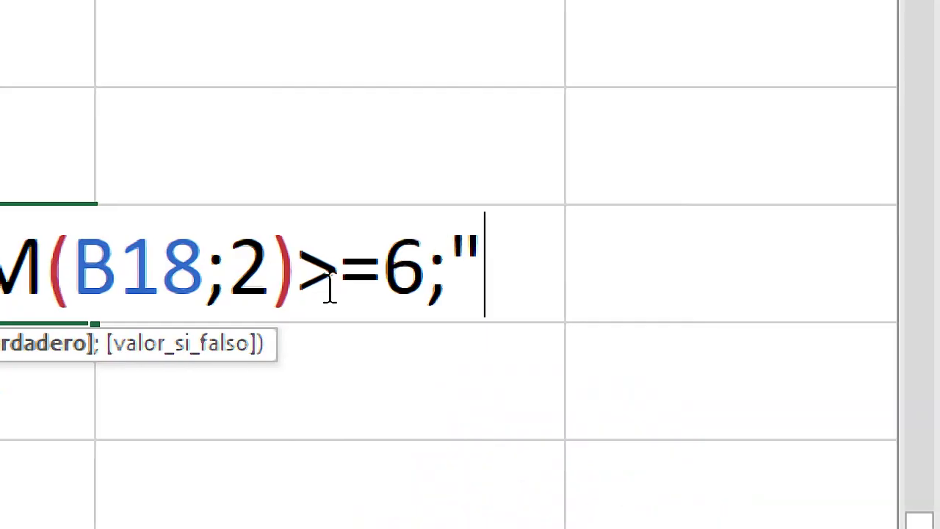
text(fgER)
key(BackSpace)
key(BackSpace)
key(BackSpace)
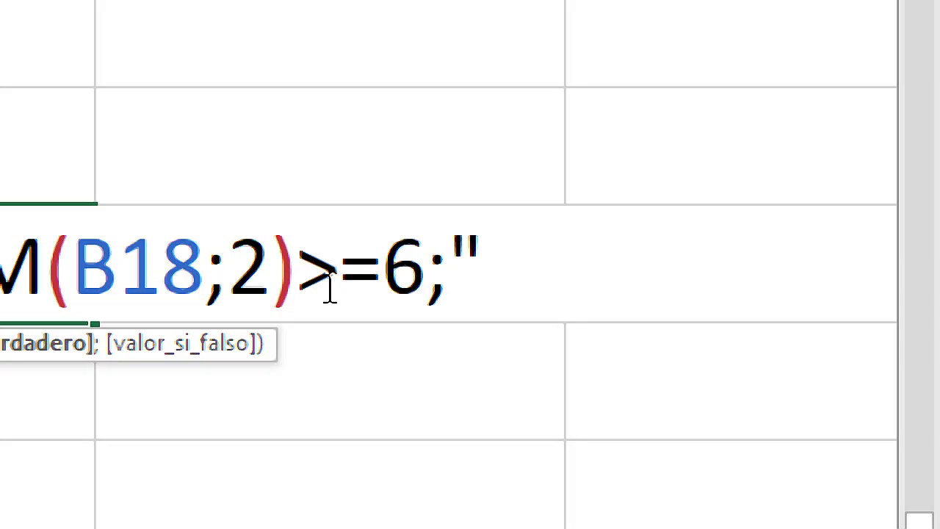
text(Feriado")
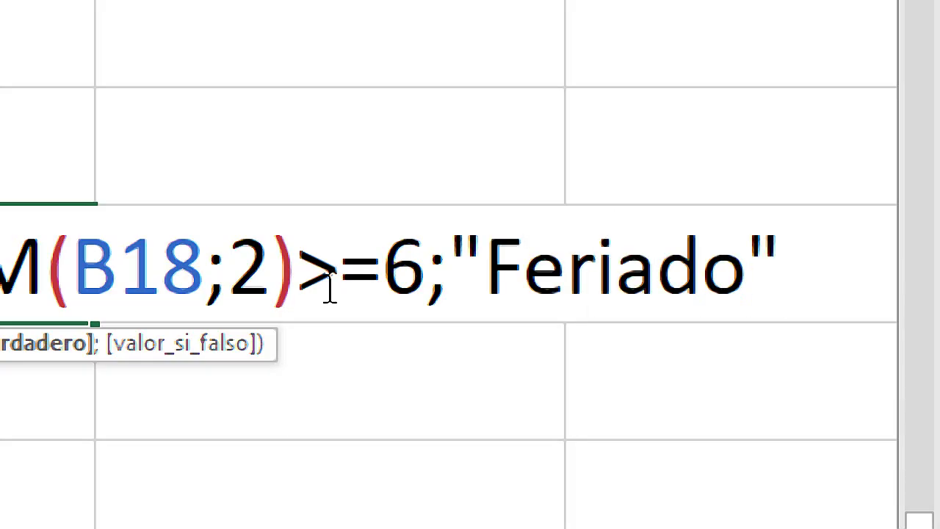
text())
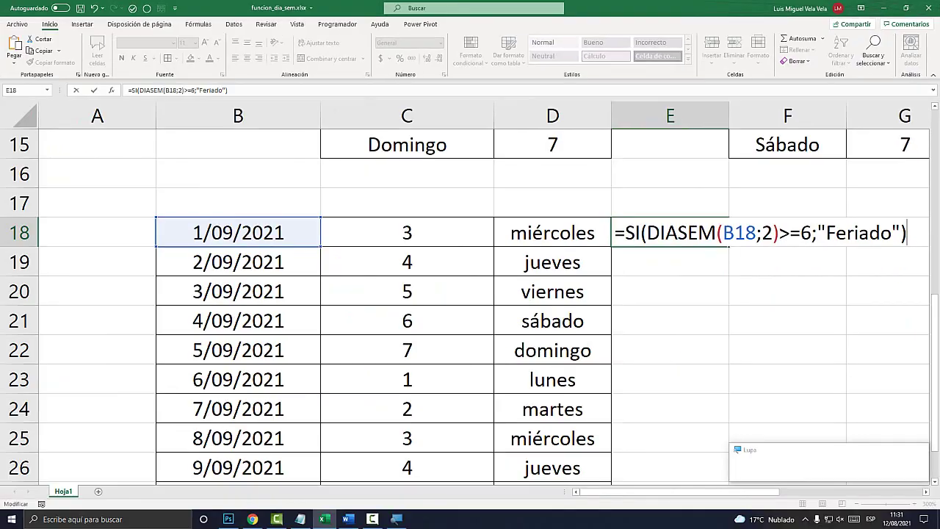
key(Return)
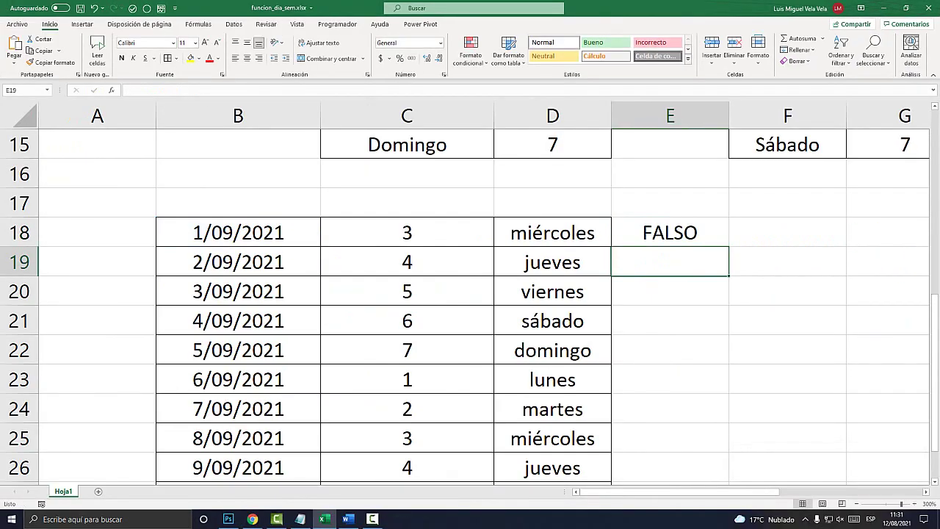
Copy the Feriado formula down column E to row 28 and check the results.
key(Up)
double_click(729, 247)
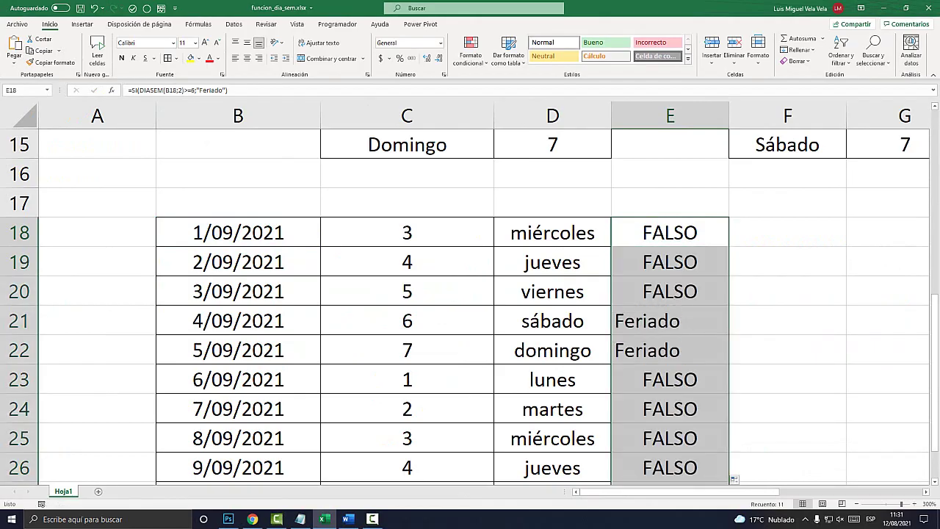
key(Down)
key(Down)
key(Down)
key(Down)
key(Down)
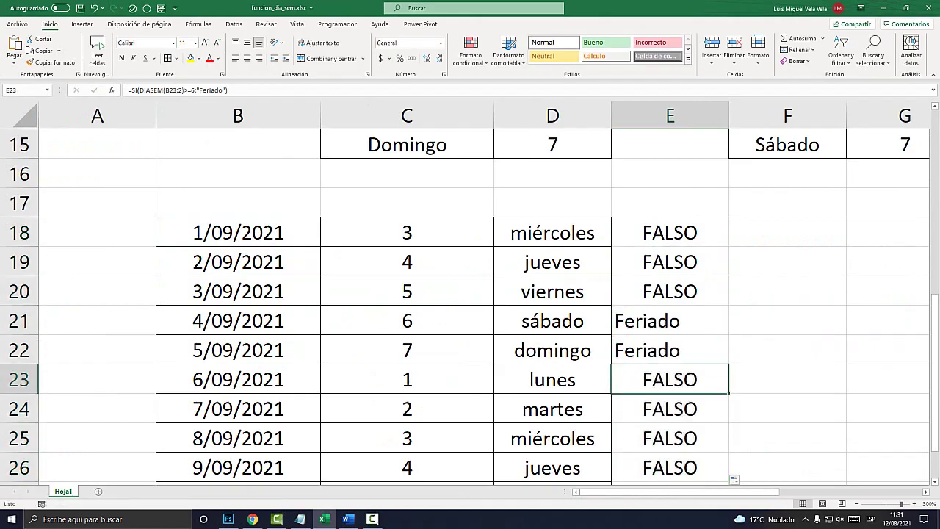
key(Up)
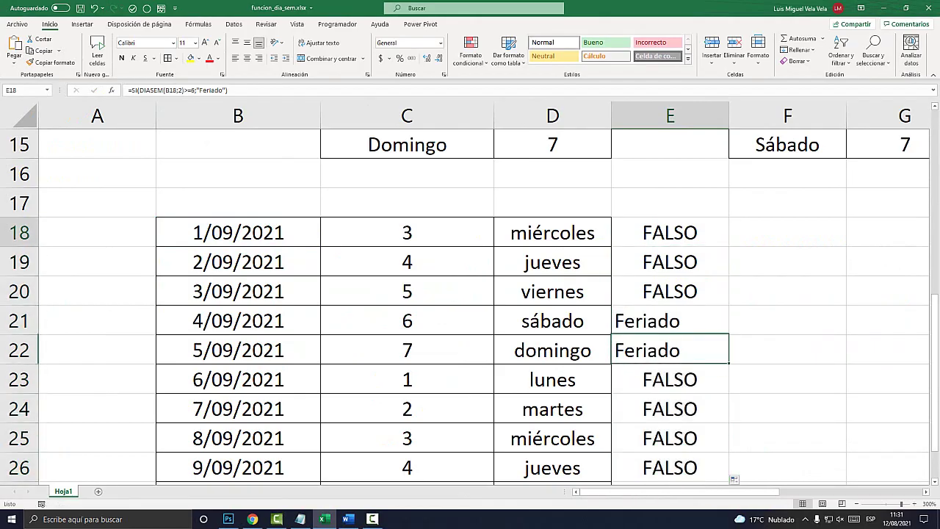
double_click(678, 233)
Add ;"" as the SI false value in E18 and refill column E to row 28.
click(901, 233)
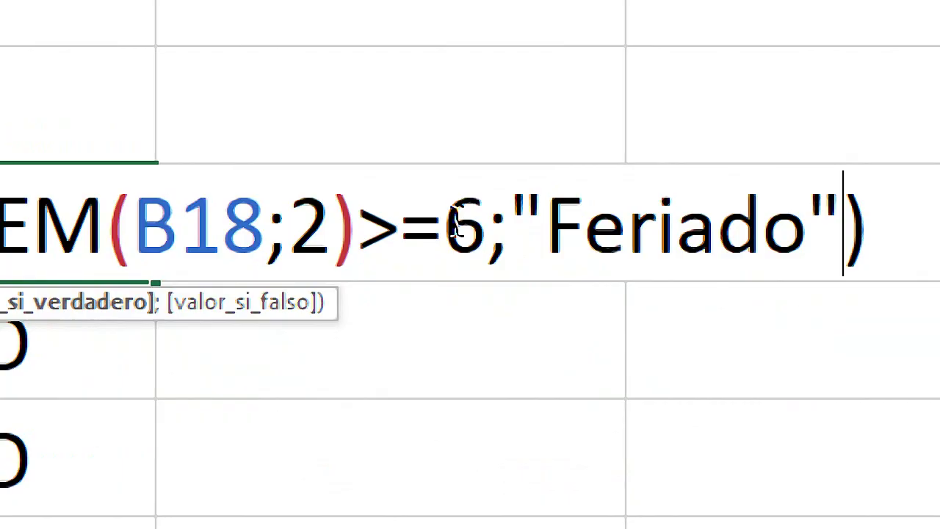
drag(810, 233, 791, 232)
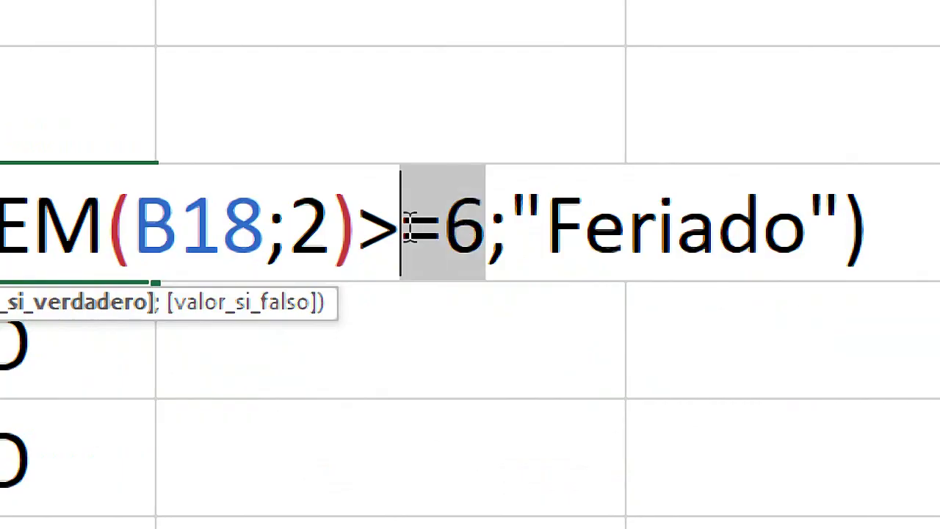
click(544, 227)
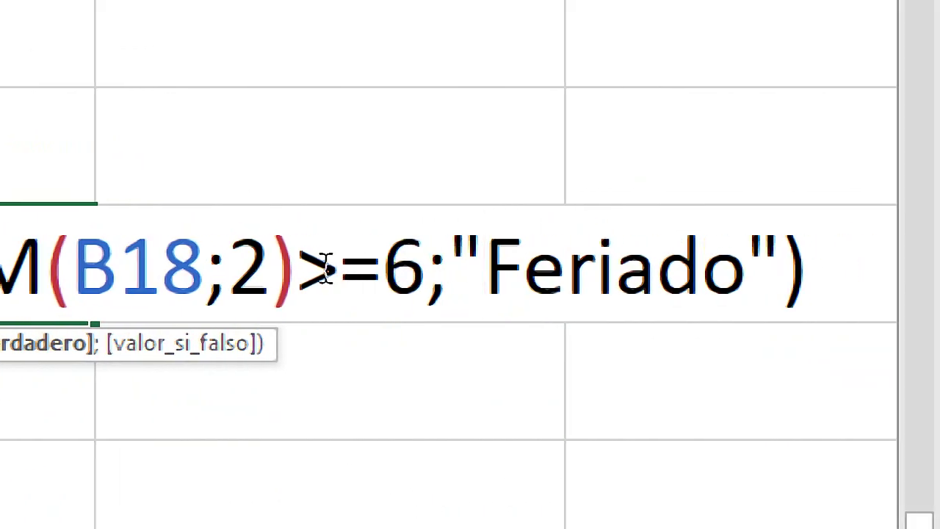
drag(471, 246, 764, 253)
click(789, 265)
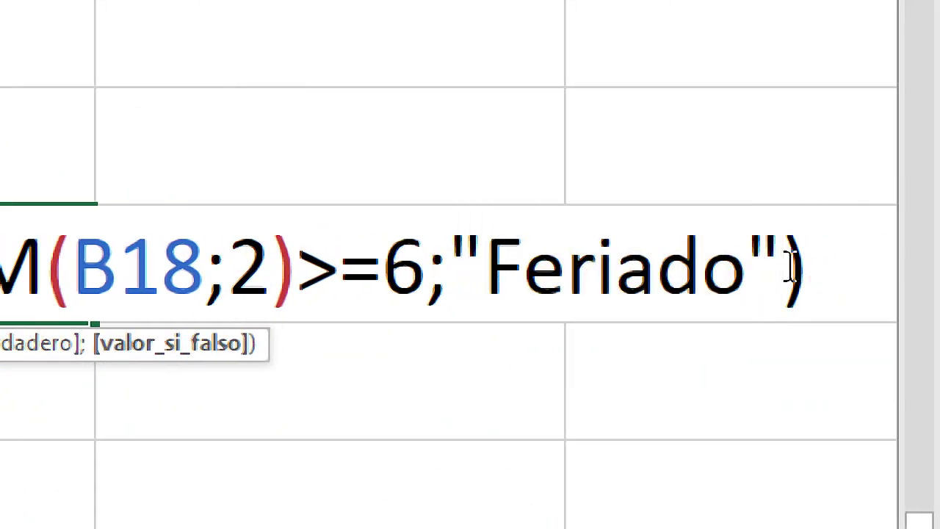
text(;)
text("")
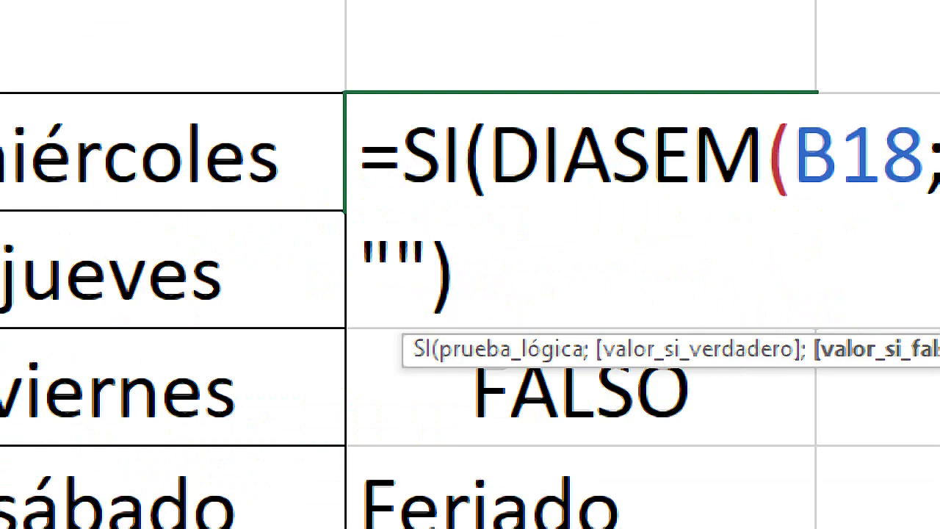
drag(429, 264, 395, 272)
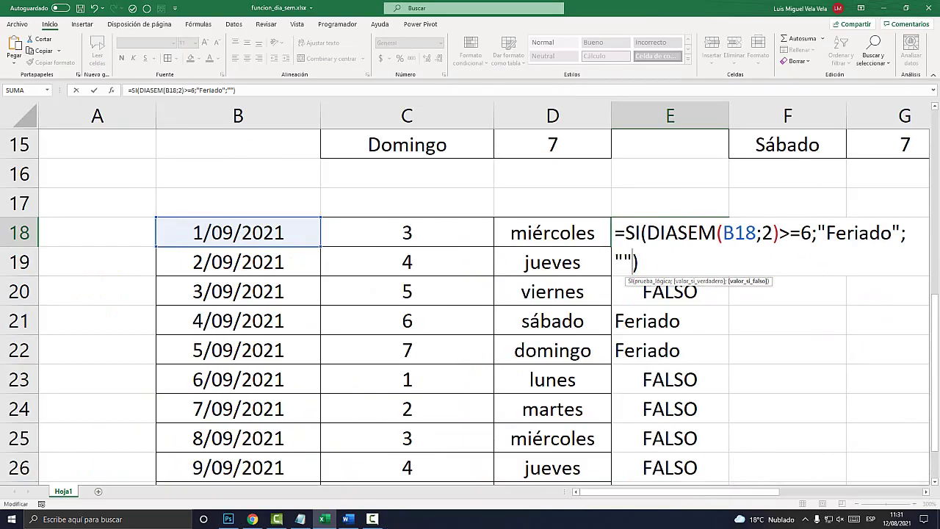
key(Return)
key(Up)
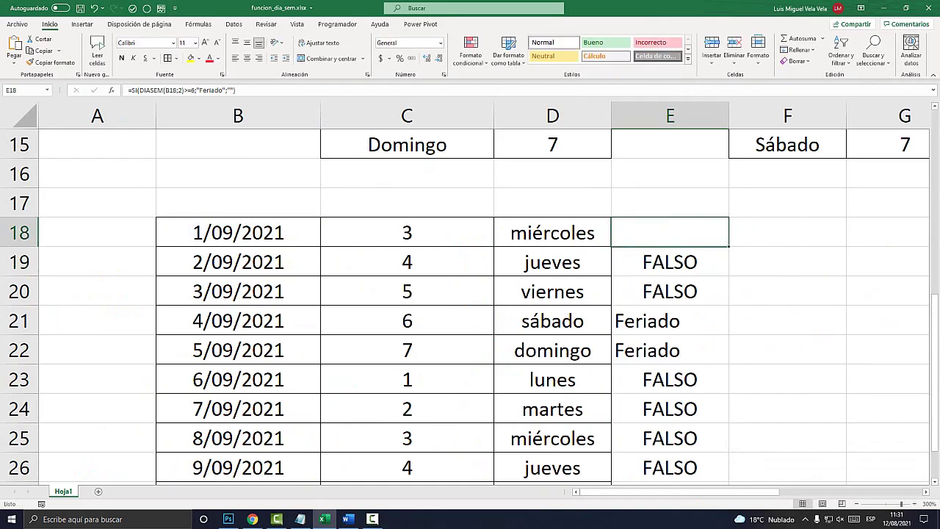
double_click(729, 275)
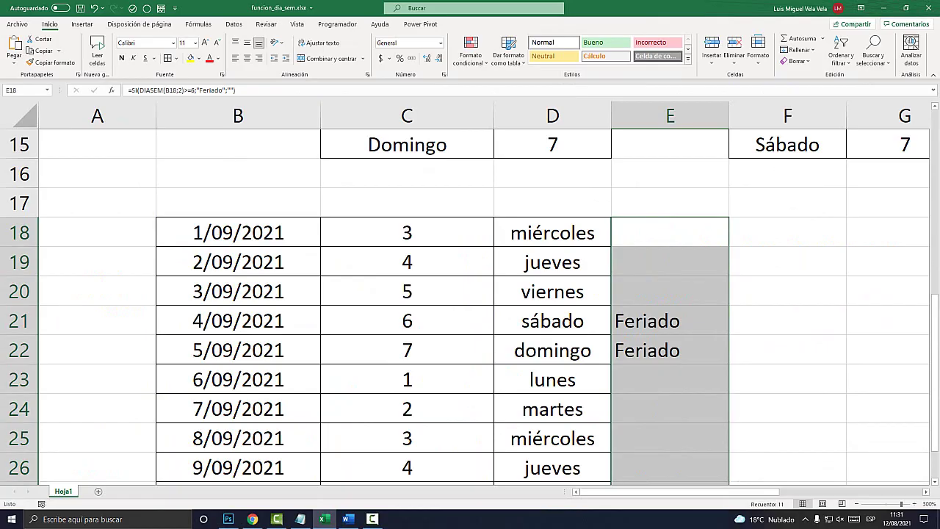
Check the weekday formula in D22 and the Feriado results in E21 and E22.
scroll(470, 307, down, 1)
click(552, 262)
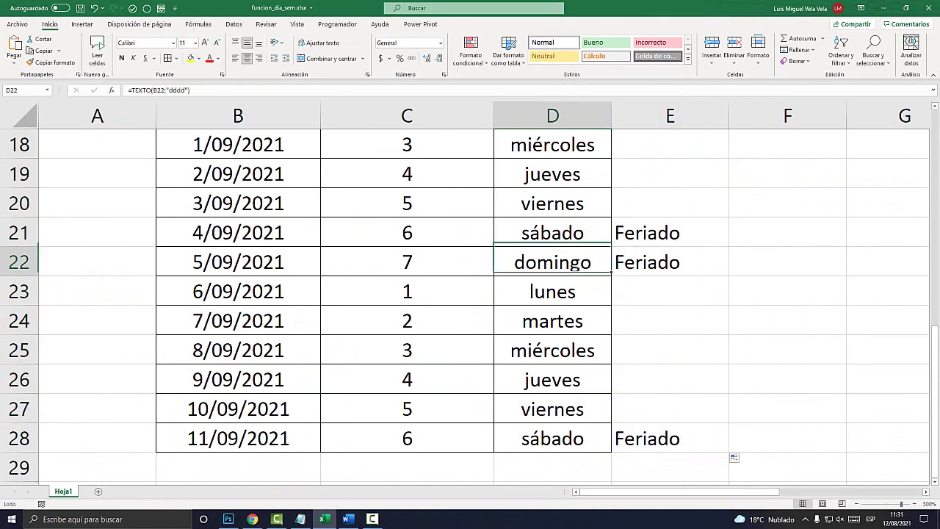
click(670, 233)
click(670, 262)
click(670, 263)
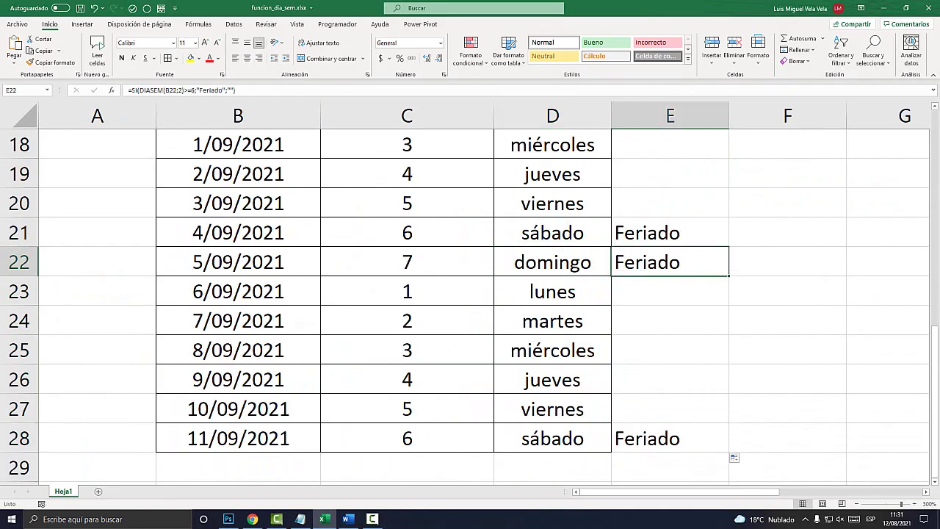
click(670, 233)
click(670, 263)
Delete the Feriado formulas in column E (E18:E29) and zoom the sheet out slightly.
drag(670, 233, 670, 439)
click(670, 350)
scroll(670, 350, up, 2)
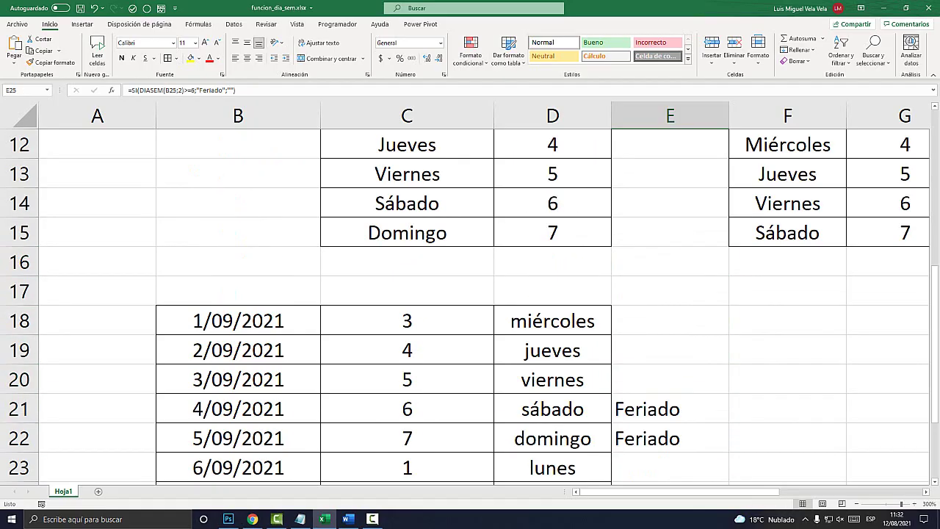
scroll(670, 350, down, 1)
scroll(670, 350, down, 2)
scroll(470, 306, up, 2)
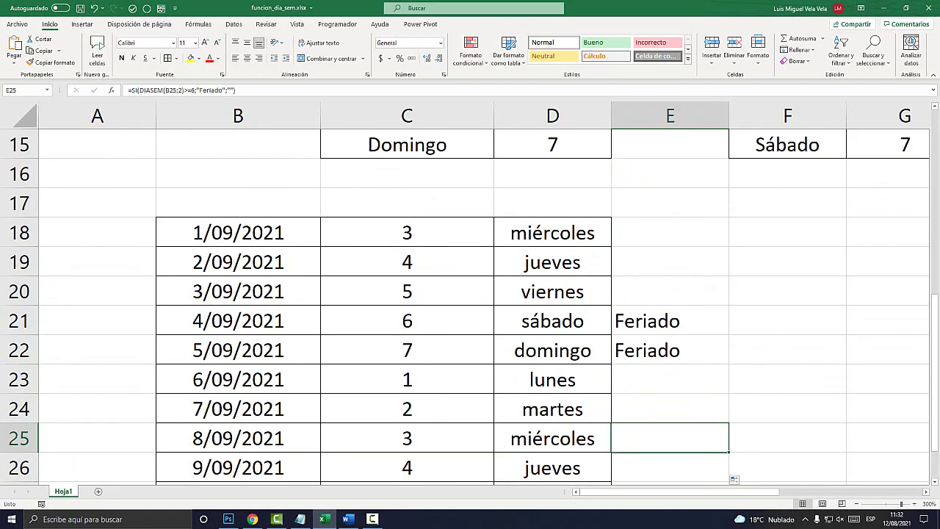
scroll(471, 306, down, 2)
scroll(470, 306, up, 1)
scroll(670, 294, up, 1)
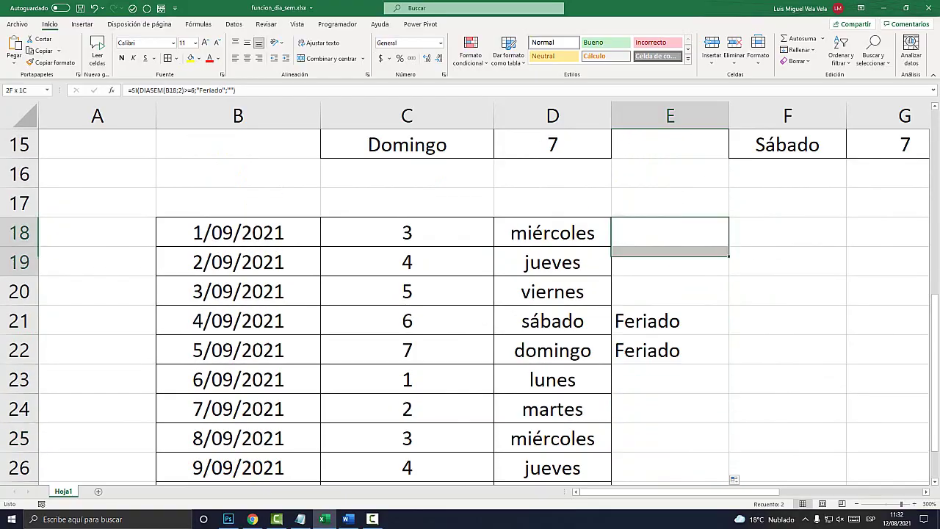
drag(670, 227, 670, 473)
key(Delete)
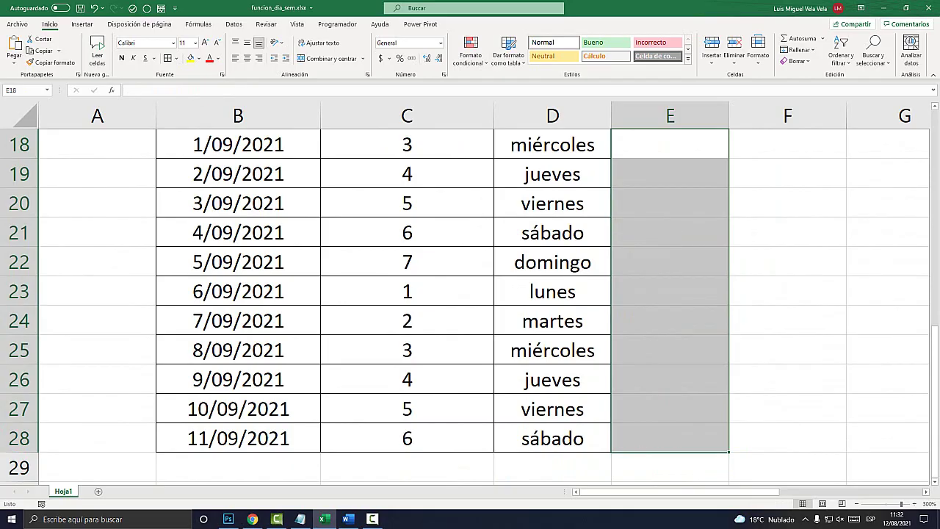
scroll(670, 294, up, 1)
click(856, 504)
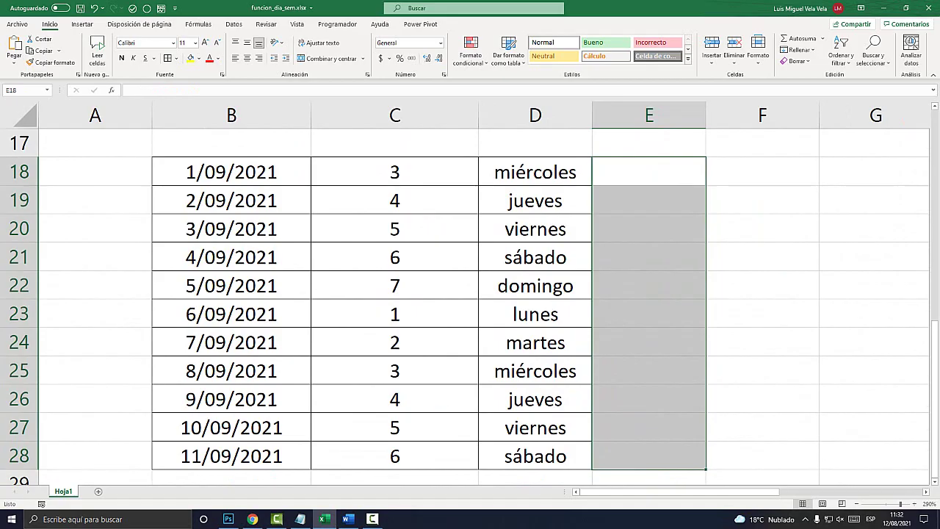
Check the dates in B21–B22 and the DIASEM formula in C22, then select B18:D28.
drag(232, 171, 535, 171)
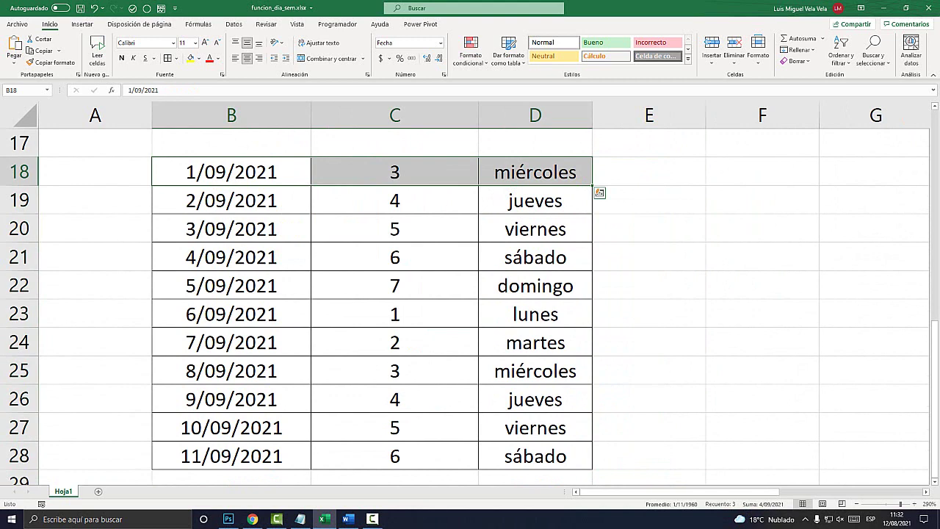
click(232, 257)
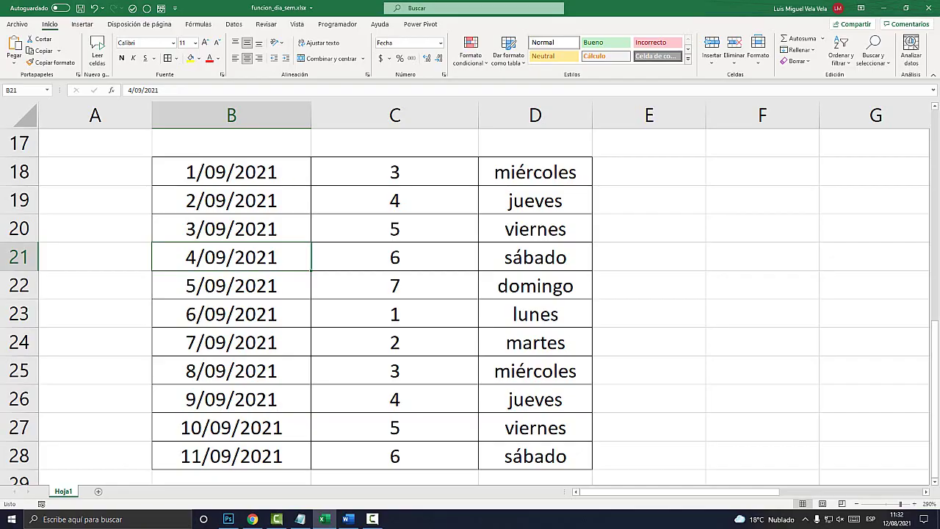
mouse_move(232, 171)
mouse_down()
mouse_move(536, 285)
mouse_move(536, 456)
mouse_up()
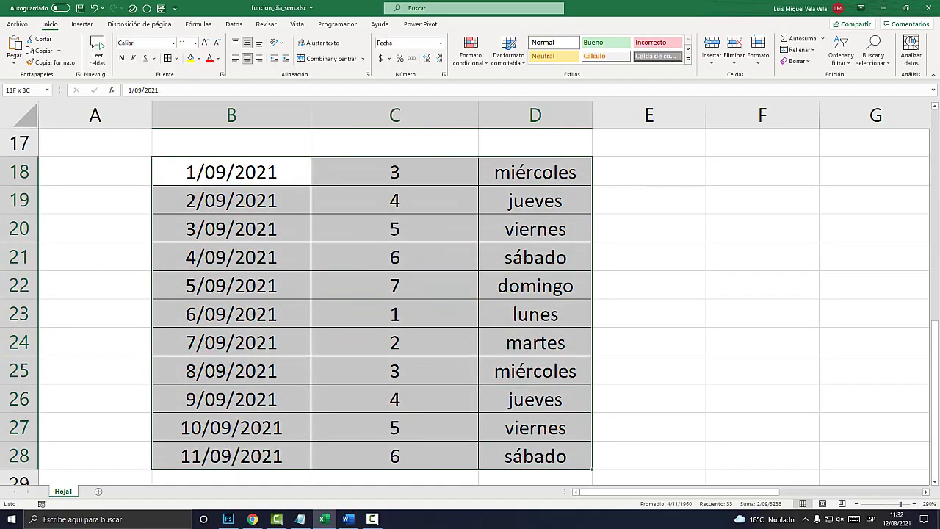
key(Down)
key(Down)
key(Down)
key(Down)
key(Down)
key(Down)
key(Down)
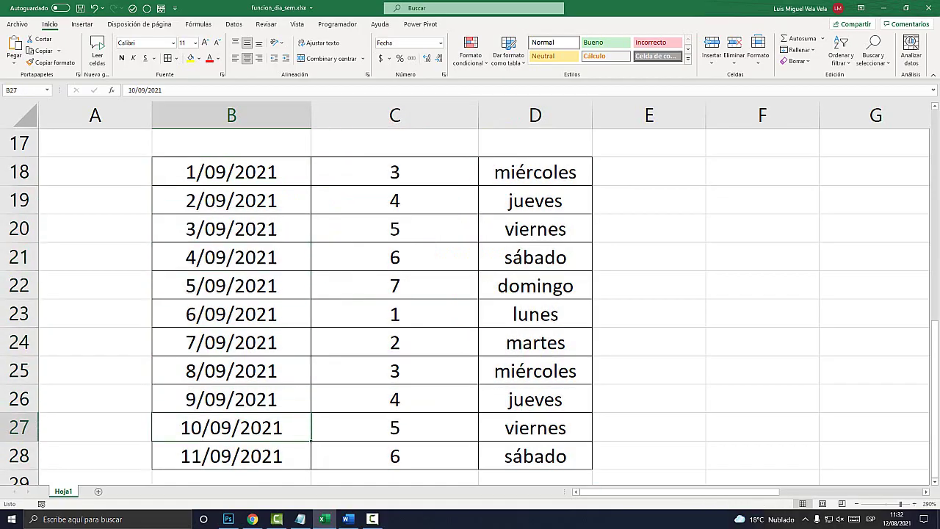
click(231, 286)
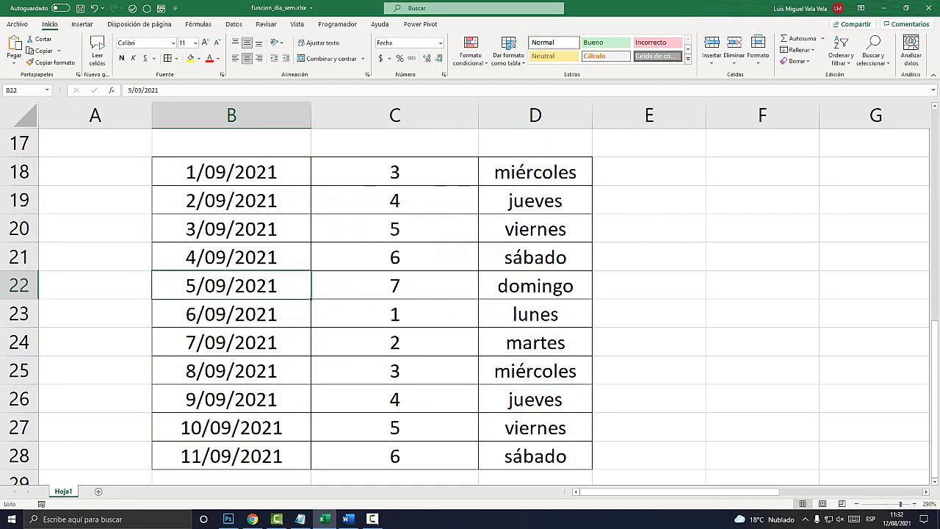
click(231, 171)
drag(231, 171, 231, 456)
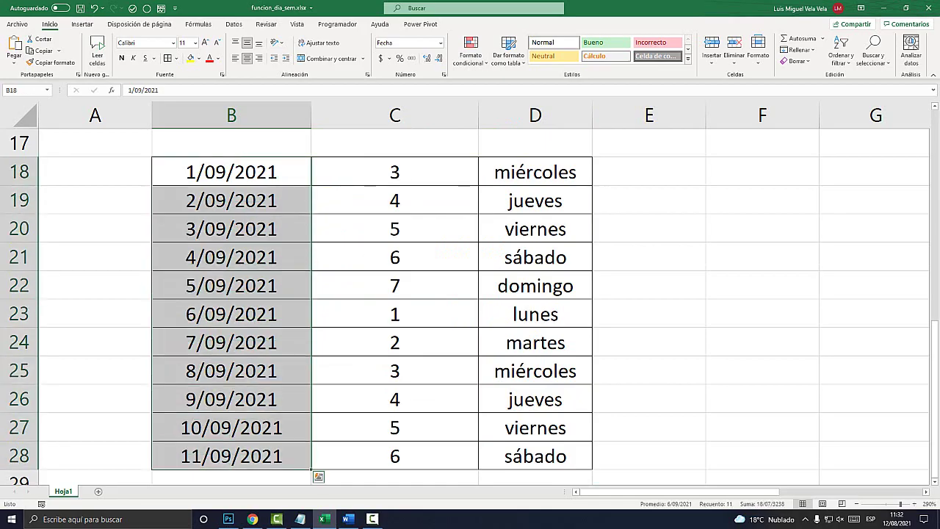
click(394, 286)
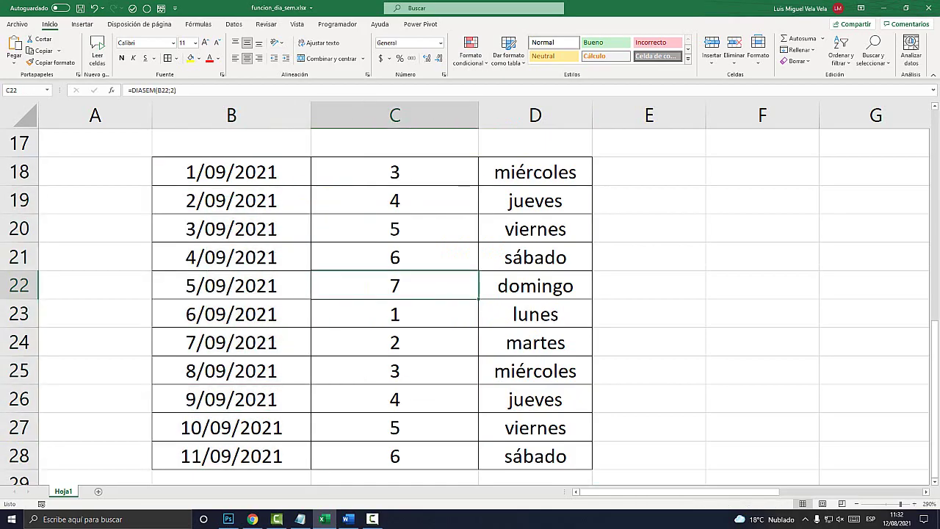
drag(232, 171, 535, 456)
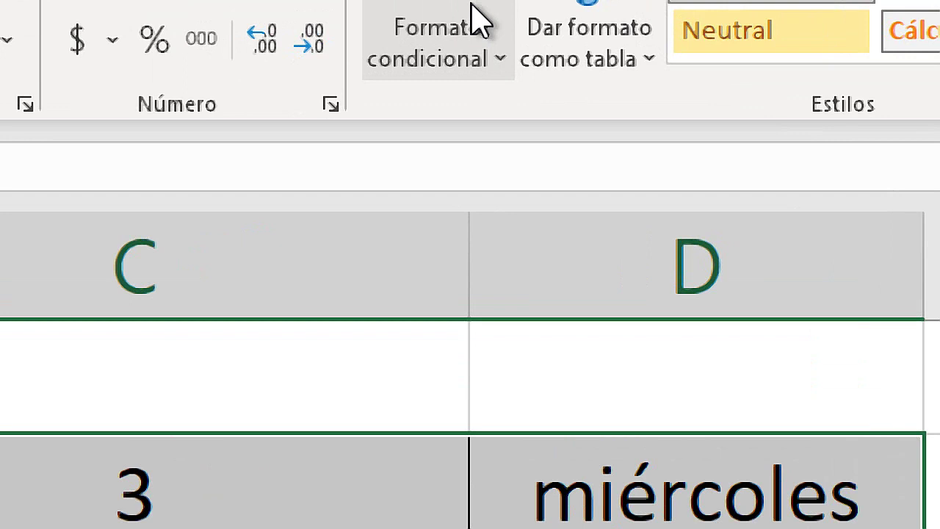
Create a new formula-based conditional formatting rule =DIASEM($B18;2)=6.
click(476, 59)
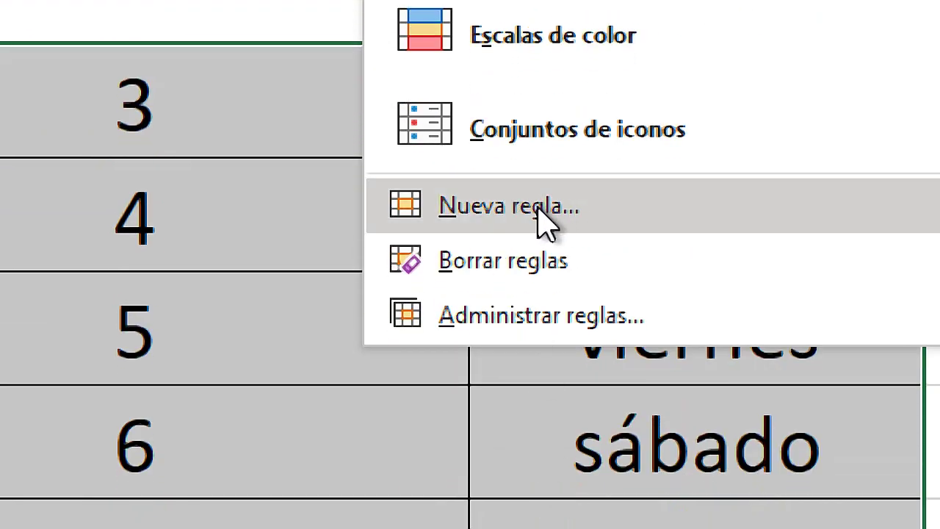
click(547, 228)
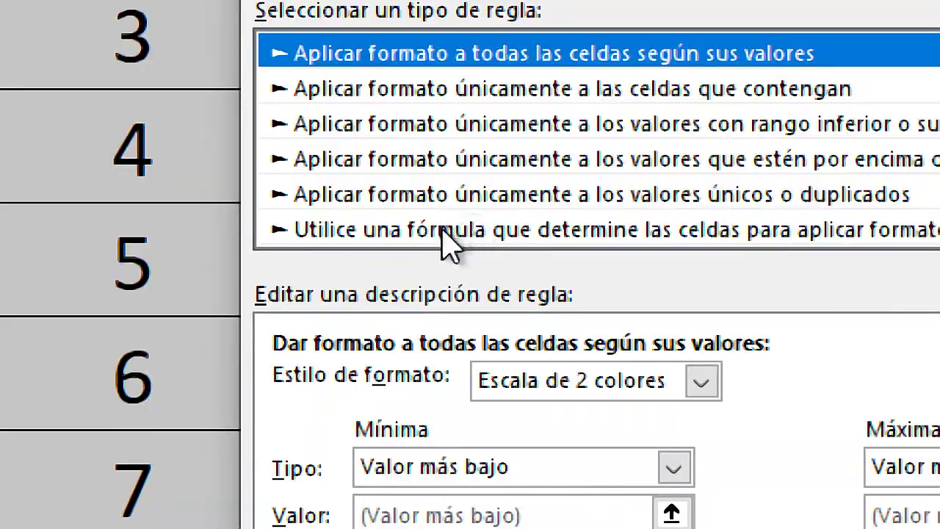
click(474, 221)
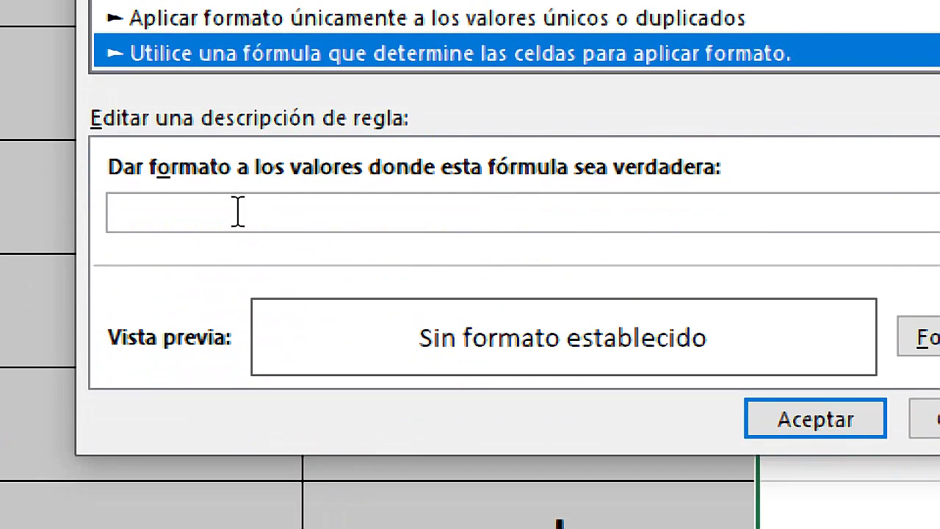
click(237, 213)
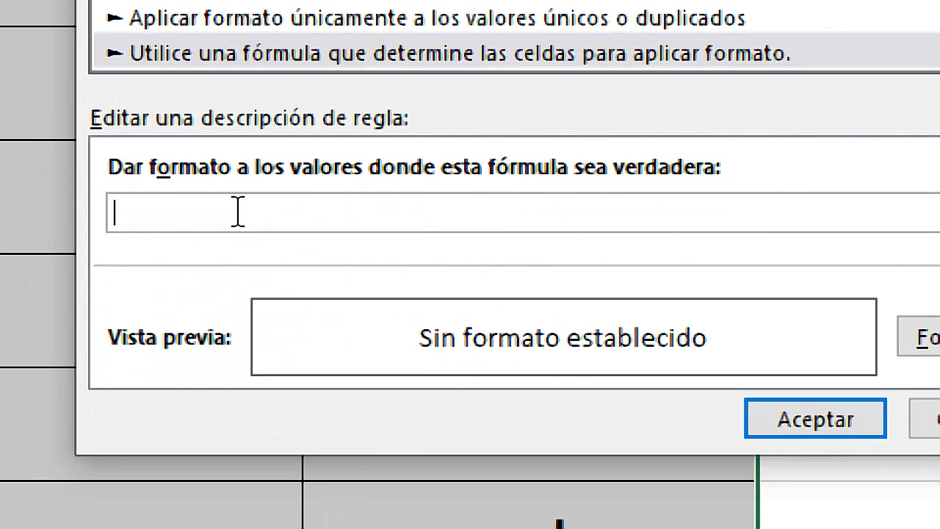
text(=DIA)
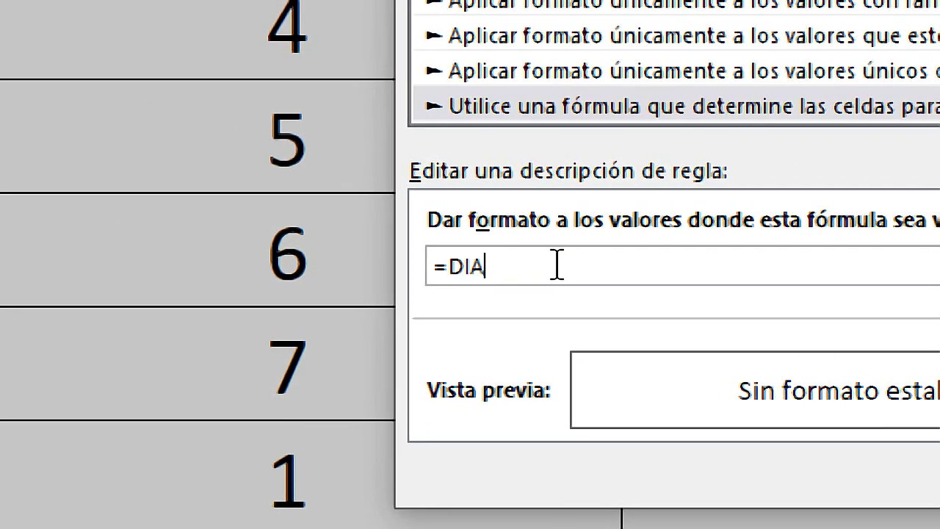
text(SEM)
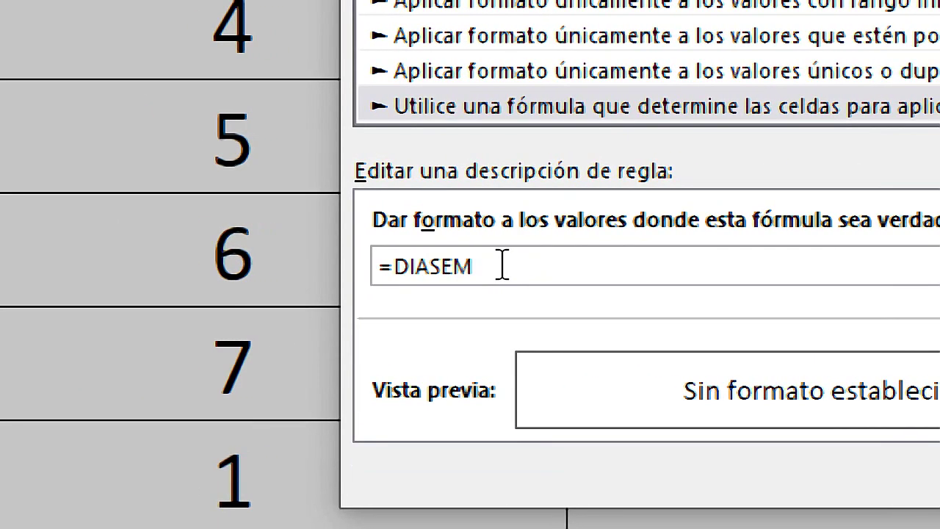
text(()
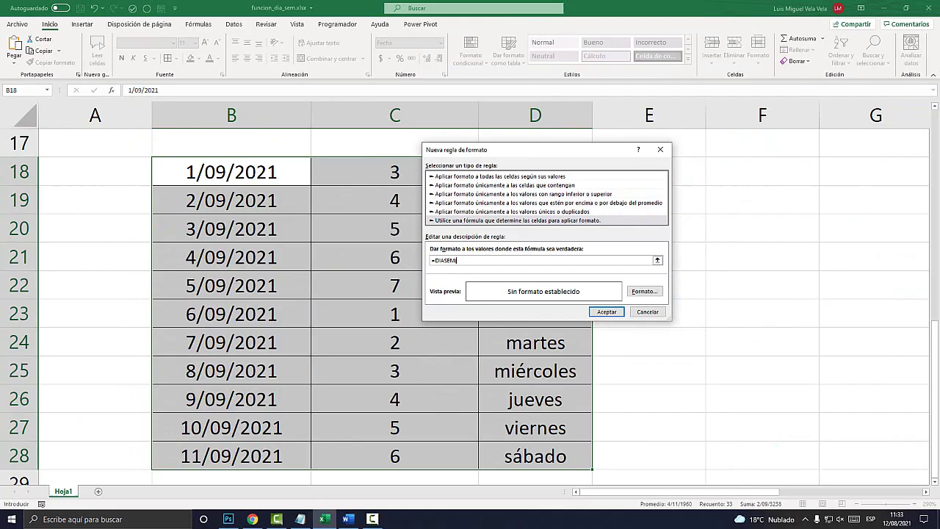
click(231, 171)
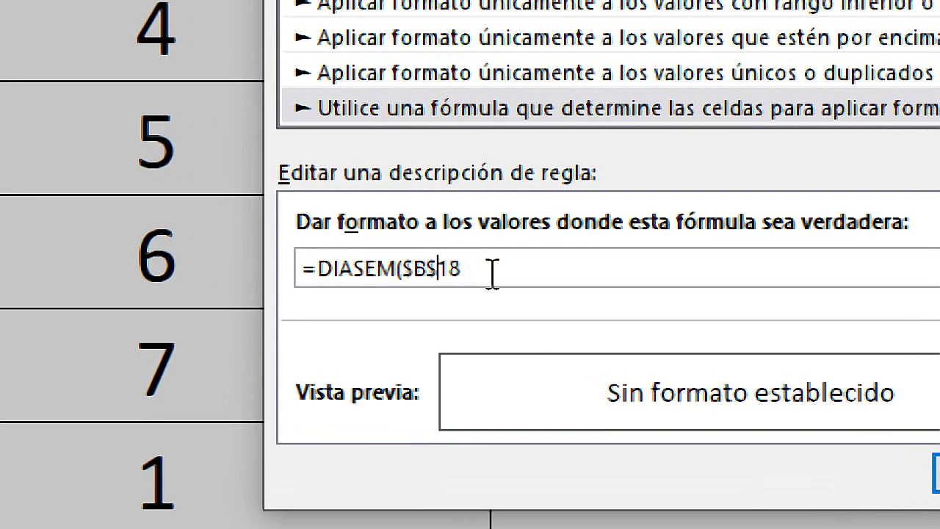
key(BackSpace)
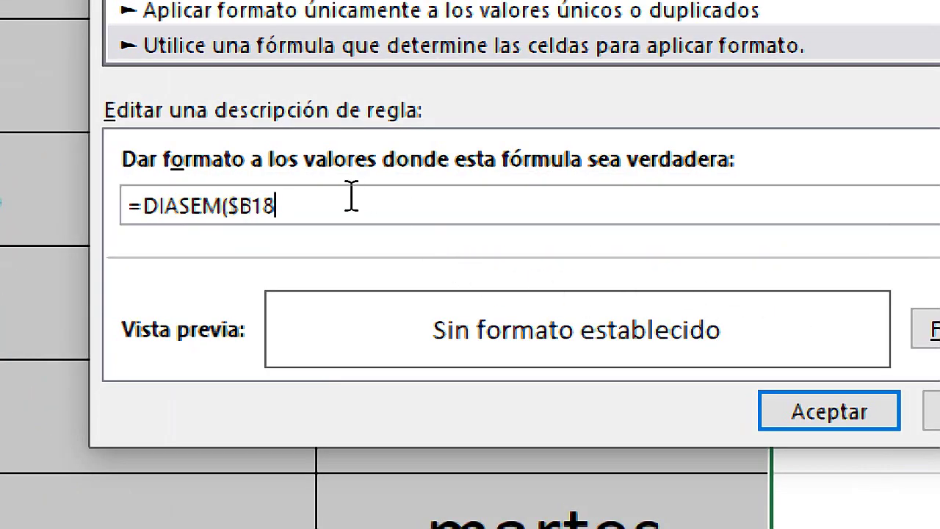
text(;)
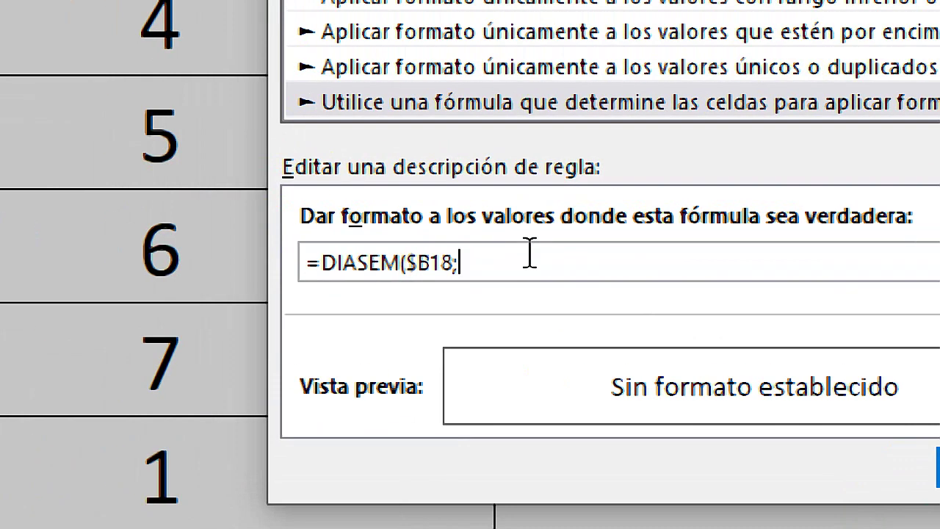
text(2)
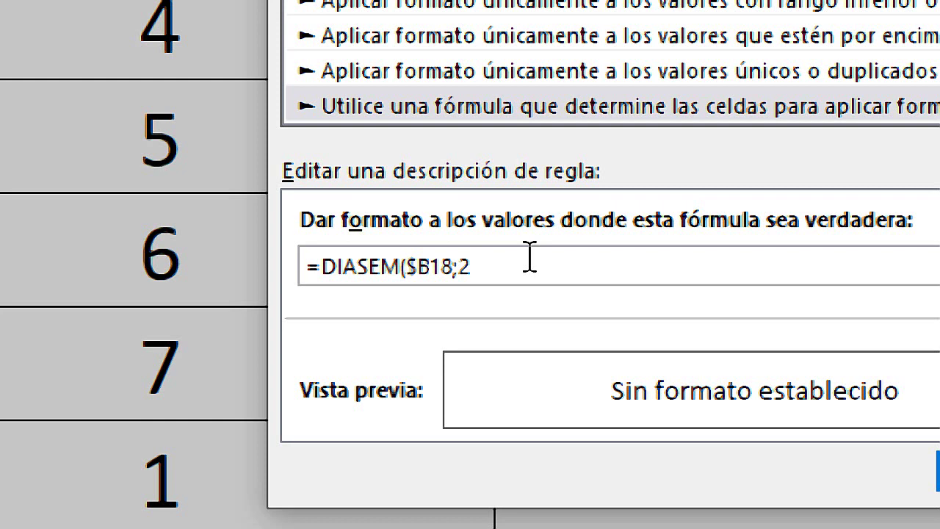
text())
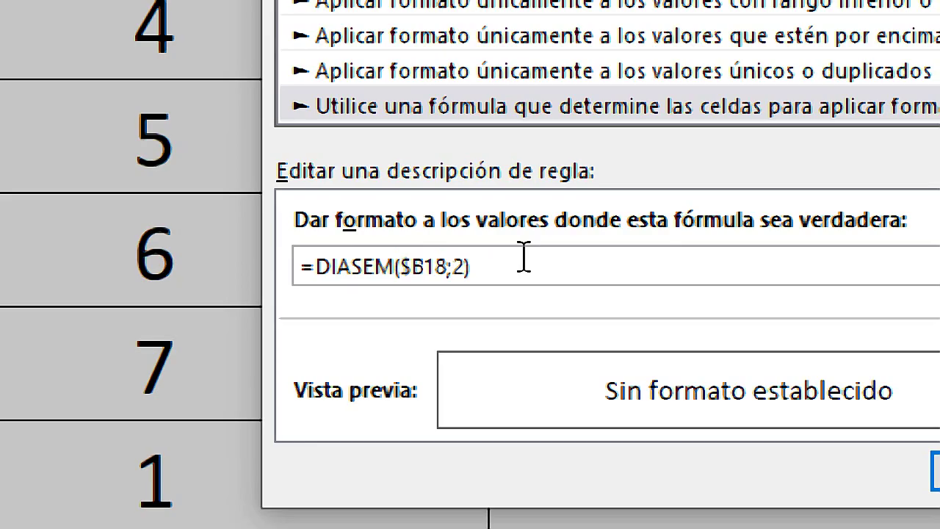
text(=6)
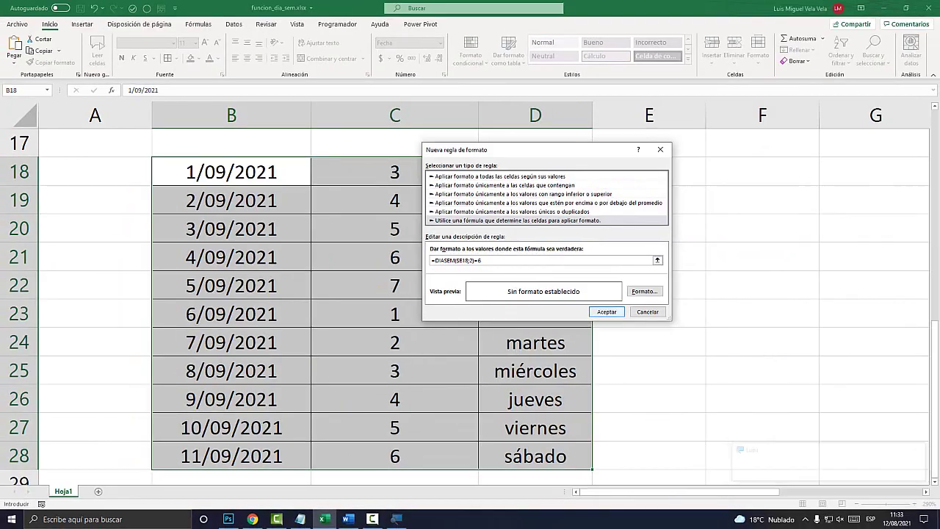
Give the Saturday rule an orange fill and apply it to the table.
click(645, 291)
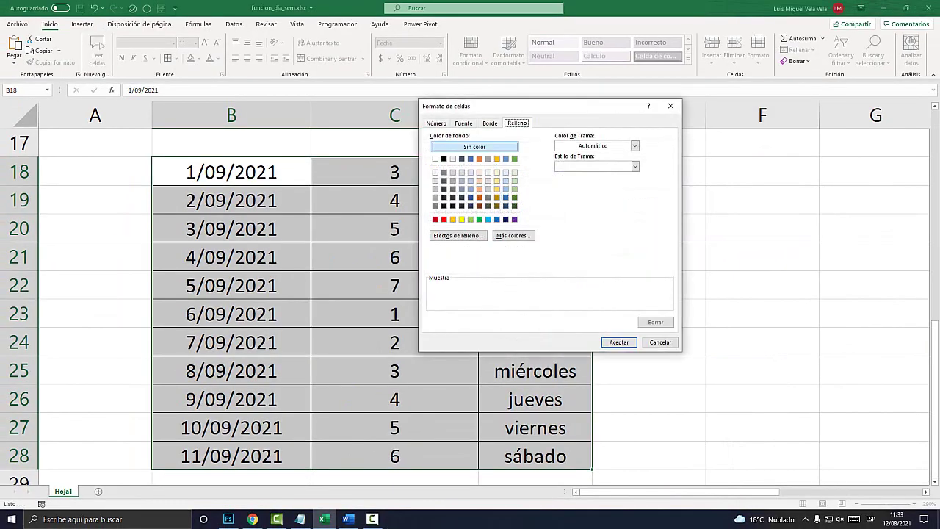
click(452, 219)
click(618, 343)
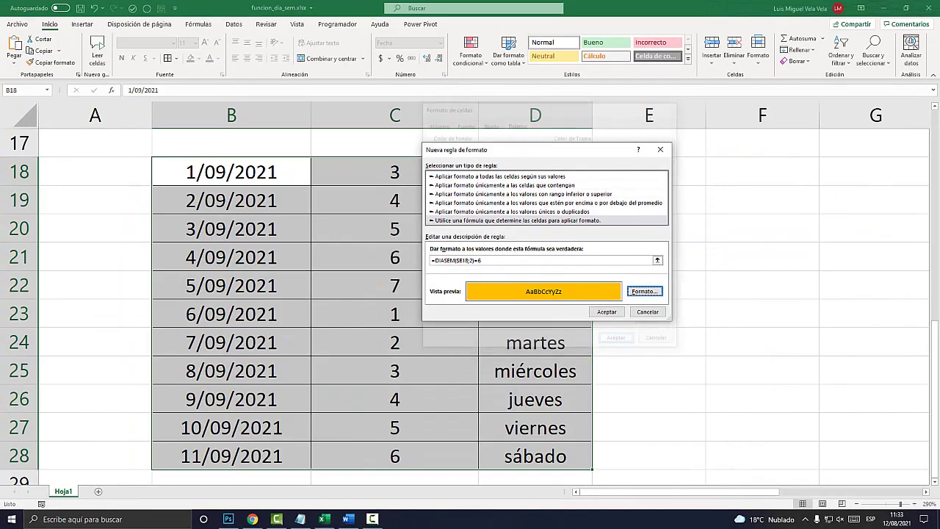
click(607, 312)
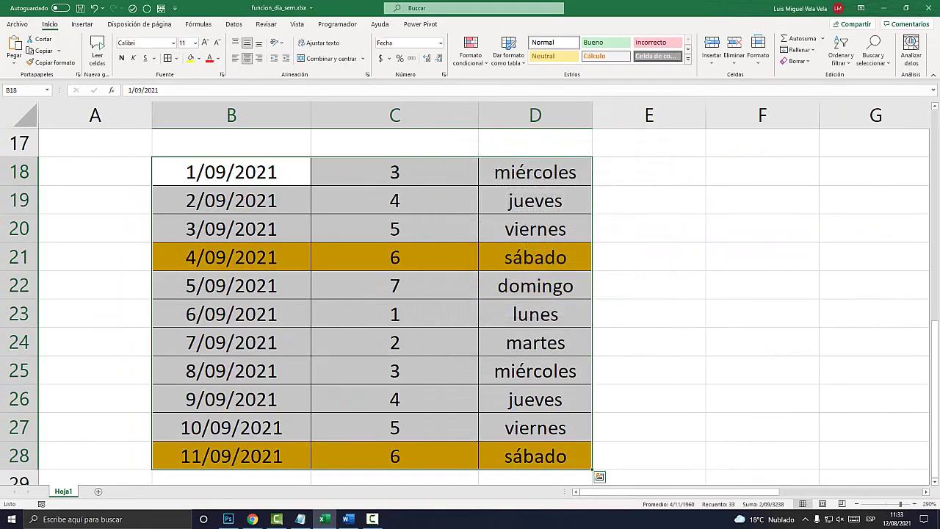
click(534, 342)
Confirm orange fills on 4/09 and 11/09, then reselect B18:D28 and open Formato condicional.
drag(232, 172, 536, 456)
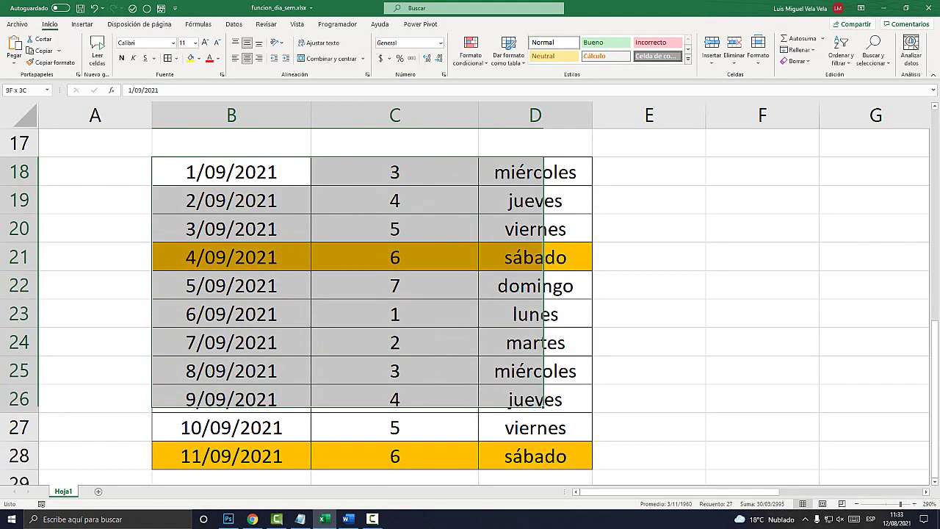
click(395, 371)
drag(231, 172, 535, 456)
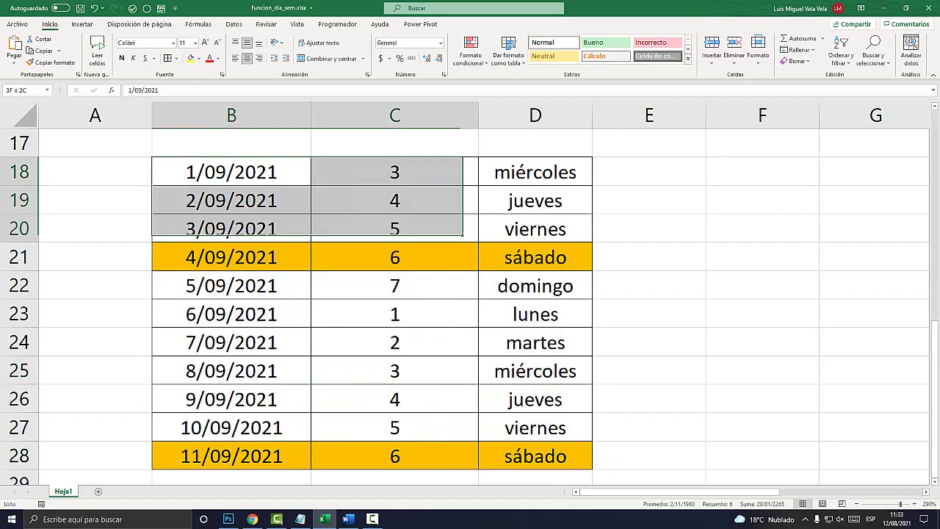
click(535, 343)
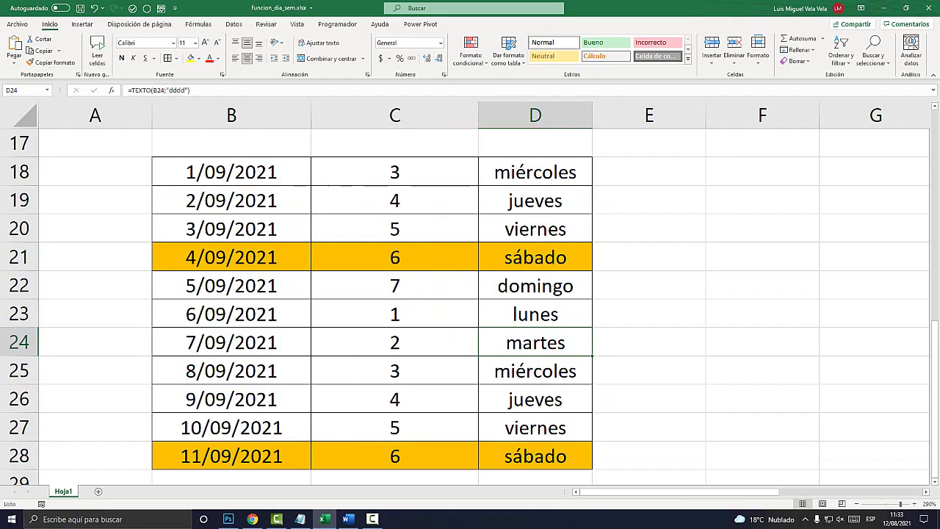
drag(232, 172, 536, 457)
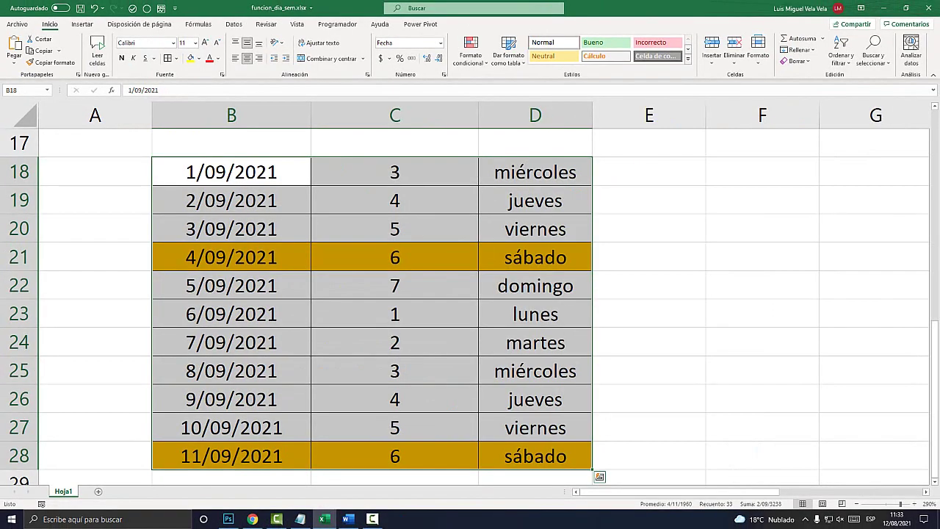
click(471, 51)
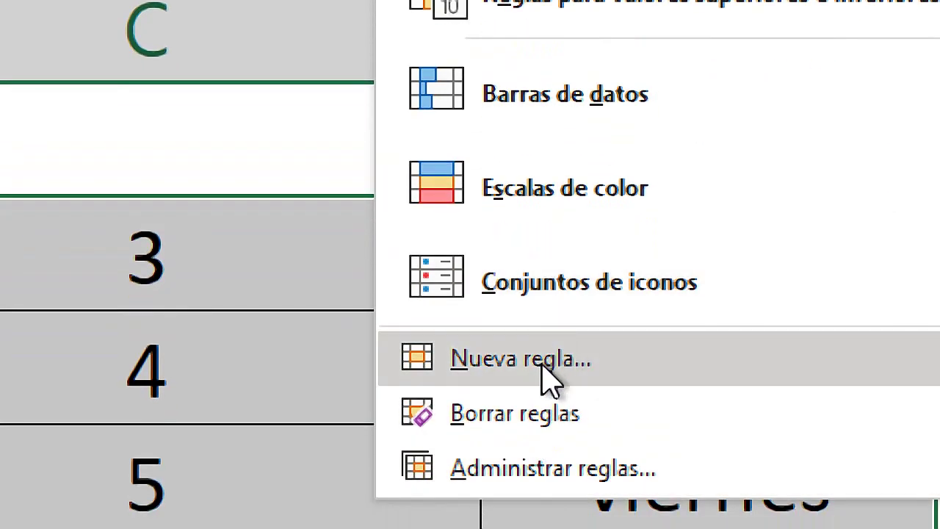
Start a new formula-based rule for Sundays: =DIASEM($B18;2)=7.
click(544, 366)
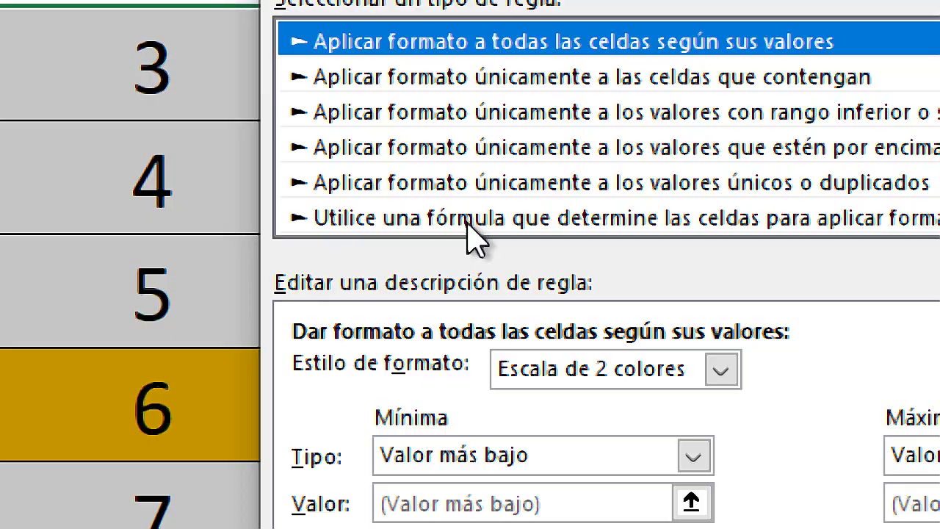
click(480, 210)
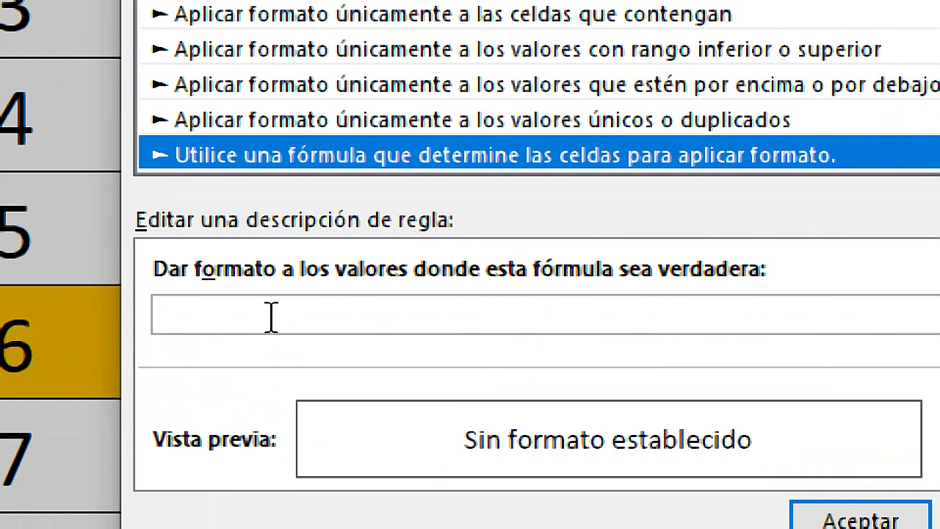
click(342, 380)
text(=)
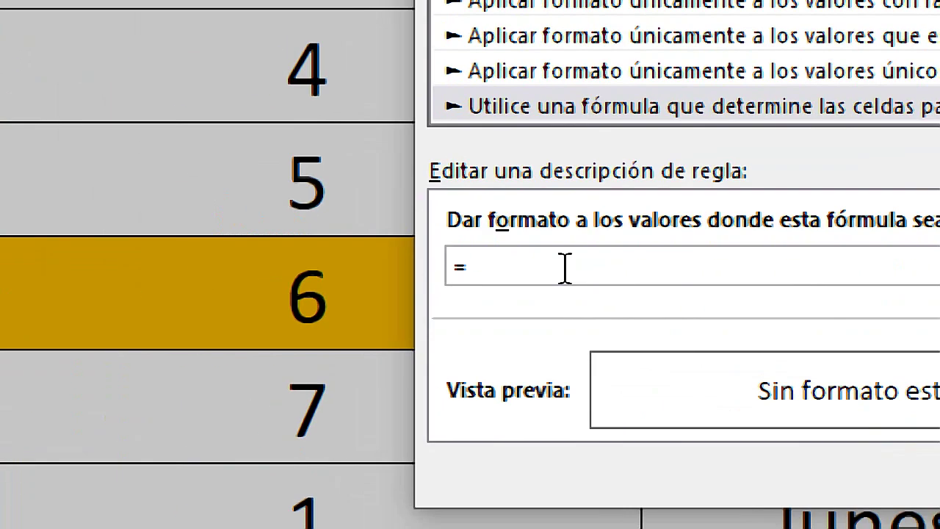
text(DIASEM)
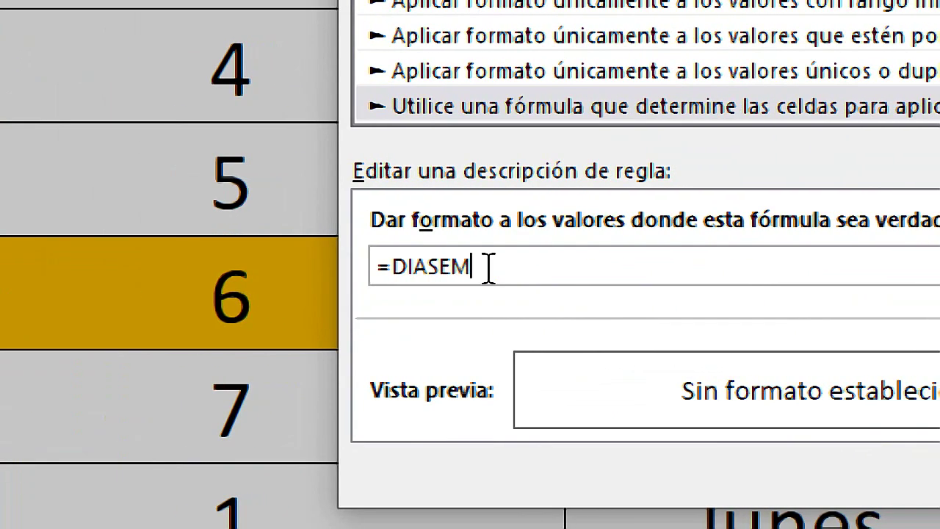
text(()
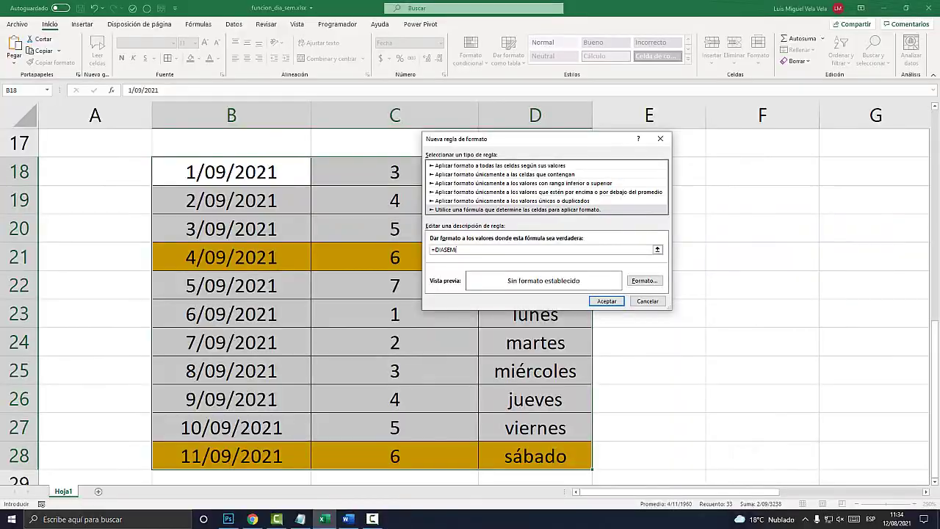
click(231, 171)
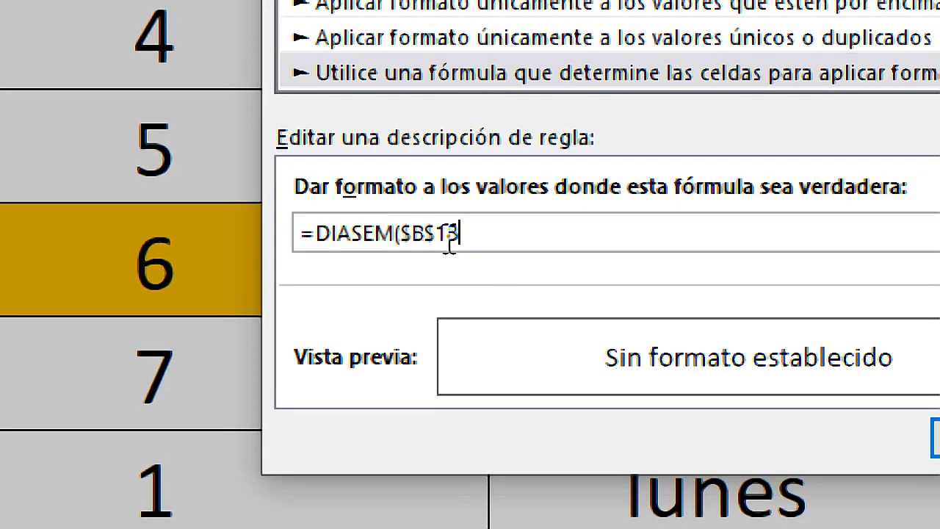
click(459, 250)
key(BackSpace)
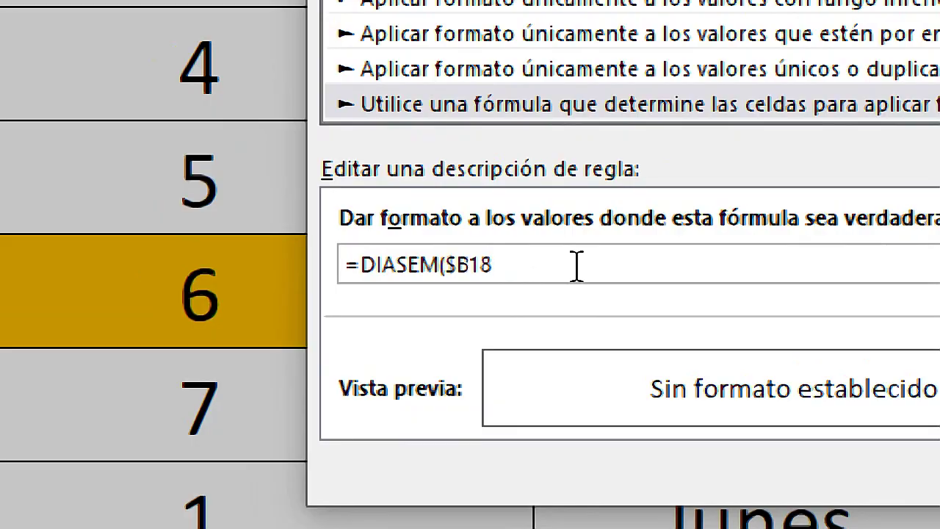
text(;)
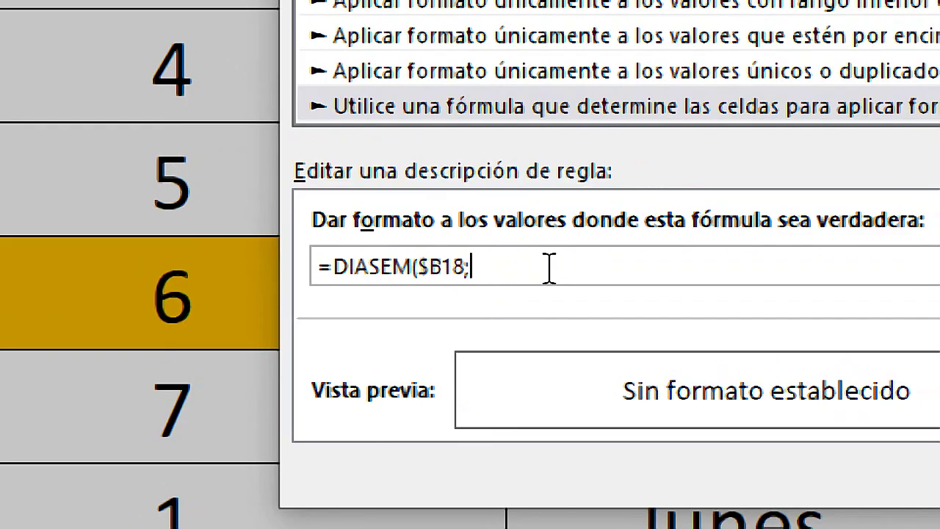
text(2)
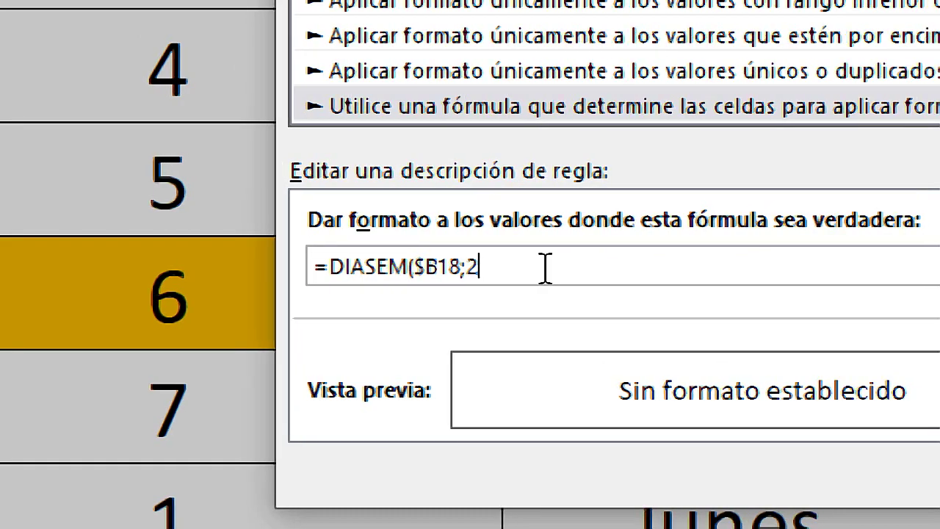
text())
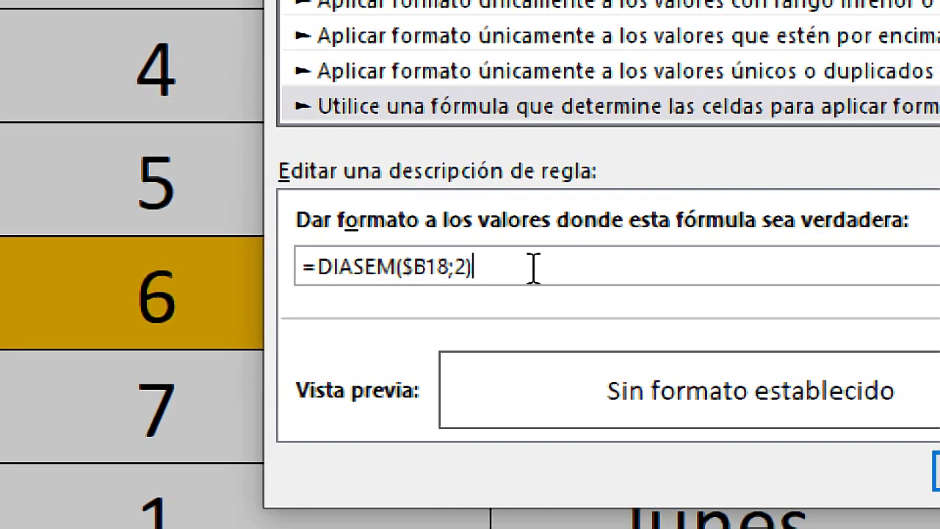
text(=)
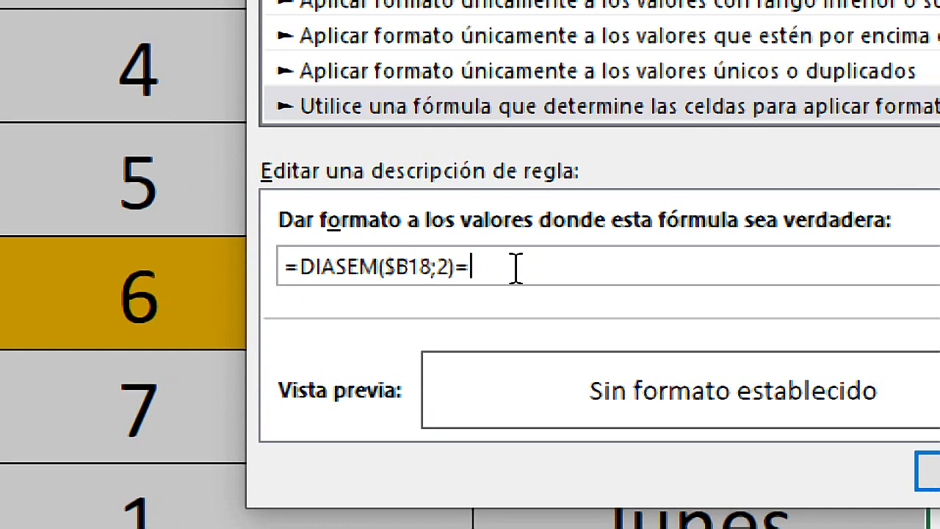
text(7)
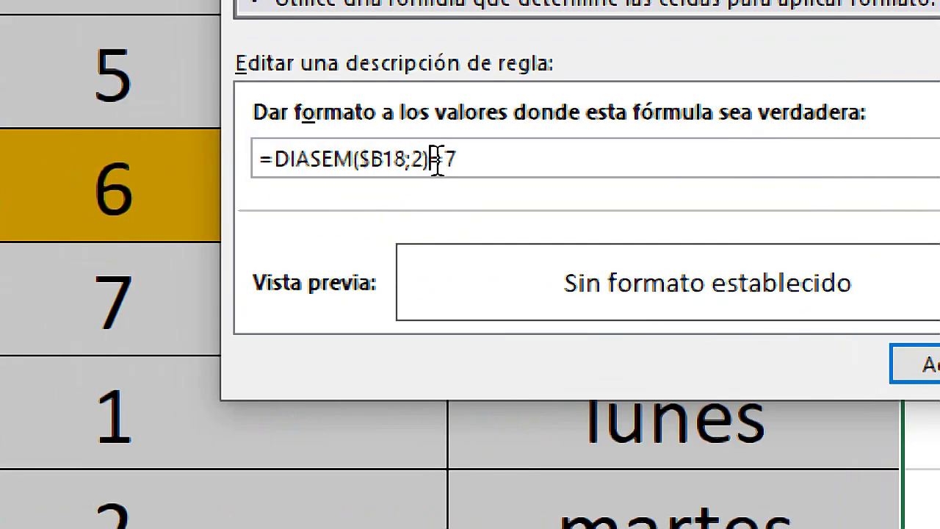
double_click(449, 159)
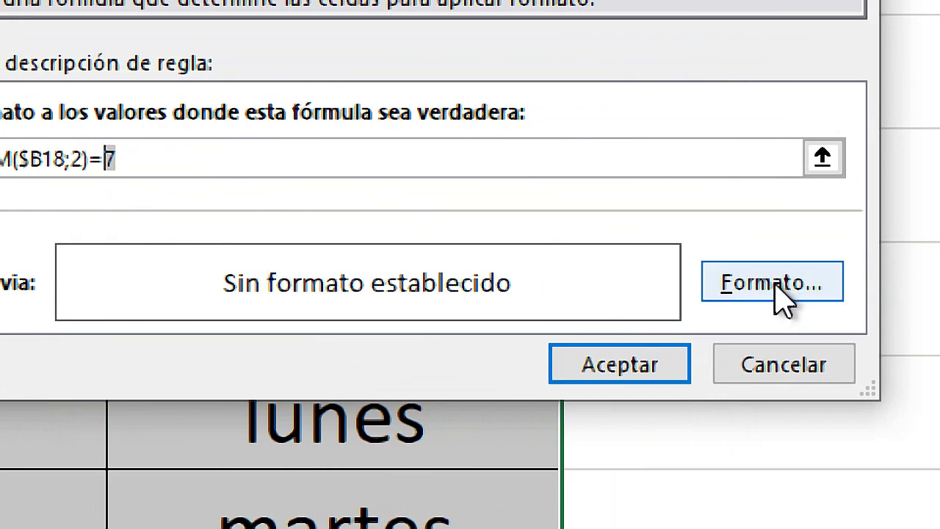
Give the Sunday rule a red fill, apply it, and check the domingo cell D22.
click(772, 283)
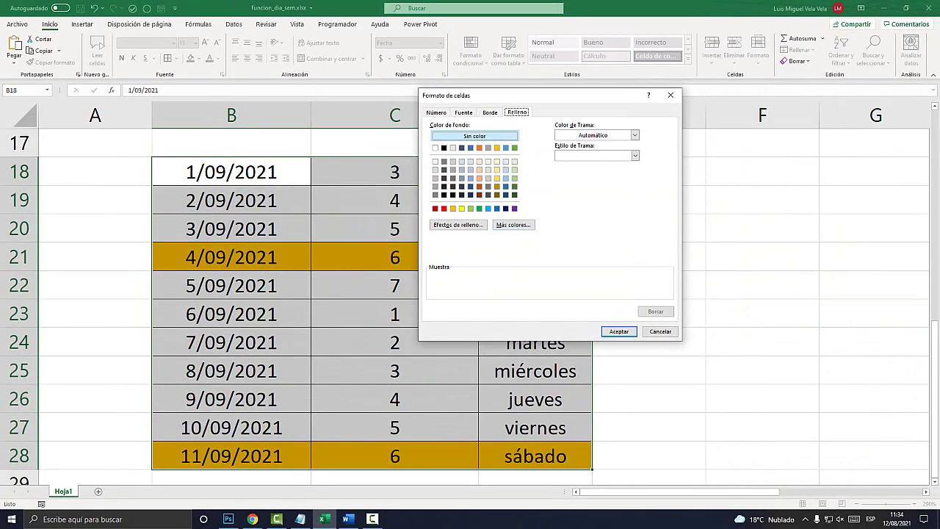
click(443, 209)
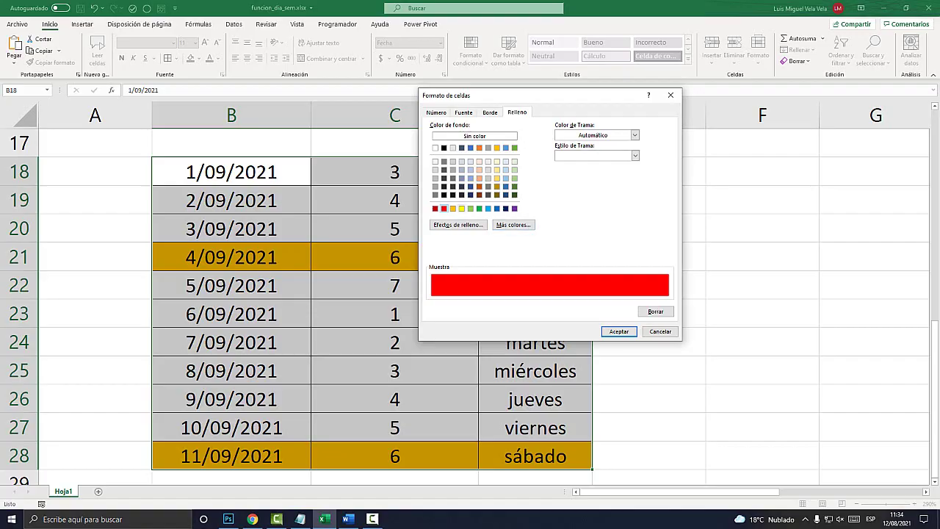
click(619, 331)
click(608, 301)
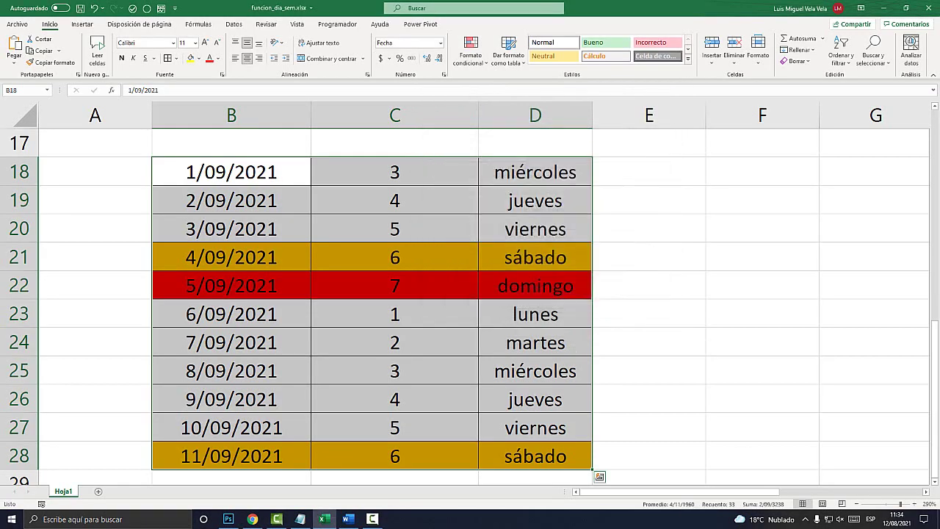
click(535, 371)
click(536, 286)
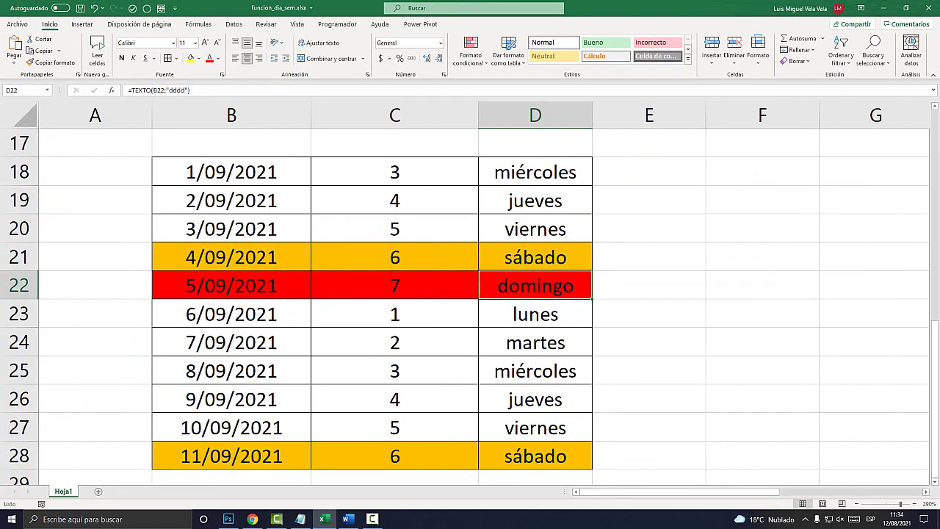
Change the month of the date in B23 to 01, giving 6/01/2021.
key(Up)
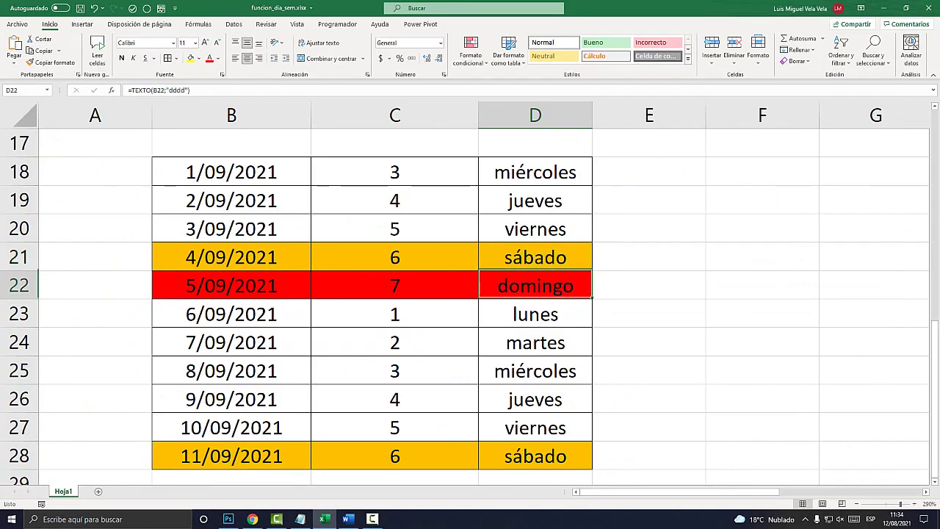
click(220, 314)
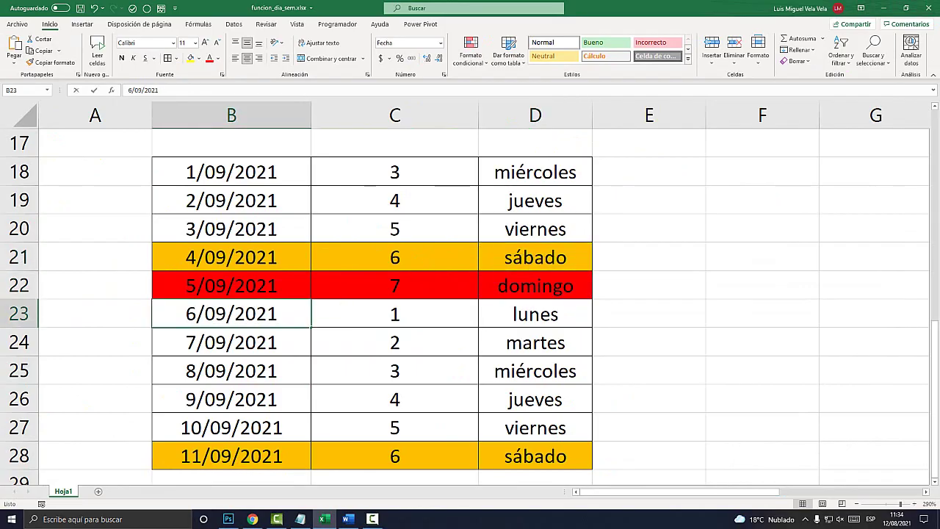
double_click(220, 314)
drag(218, 314, 226, 314)
text(1)
key(Return)
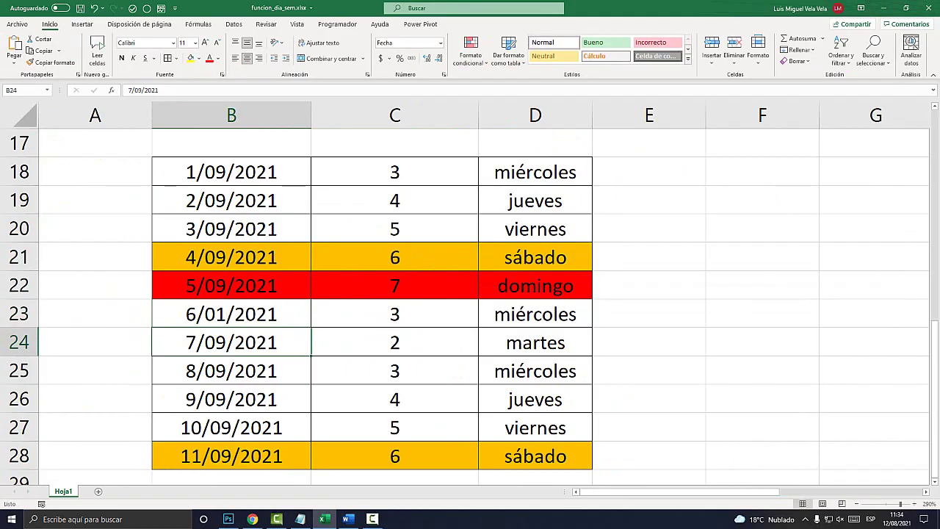
Change B23's year to 2019 and check that D23 now reads domingo.
click(231, 313)
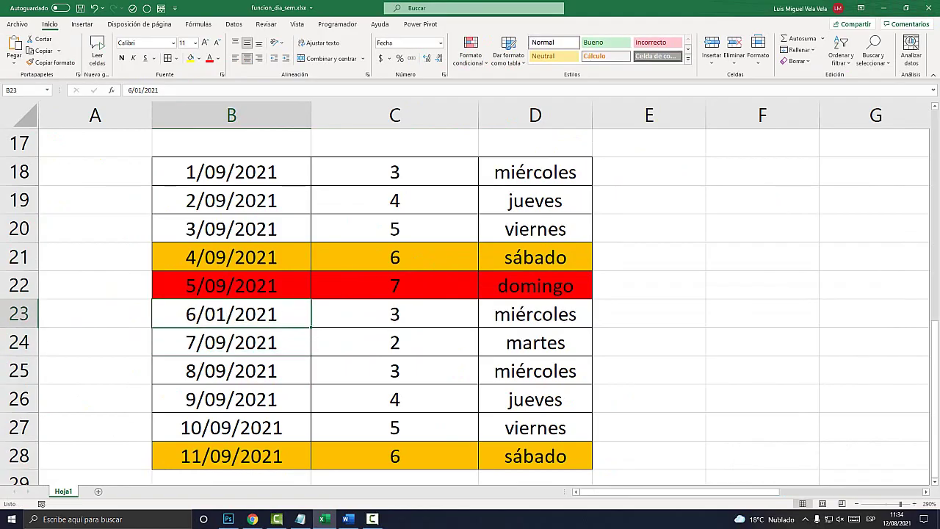
double_click(244, 313)
drag(245, 313, 222, 314)
text(19)
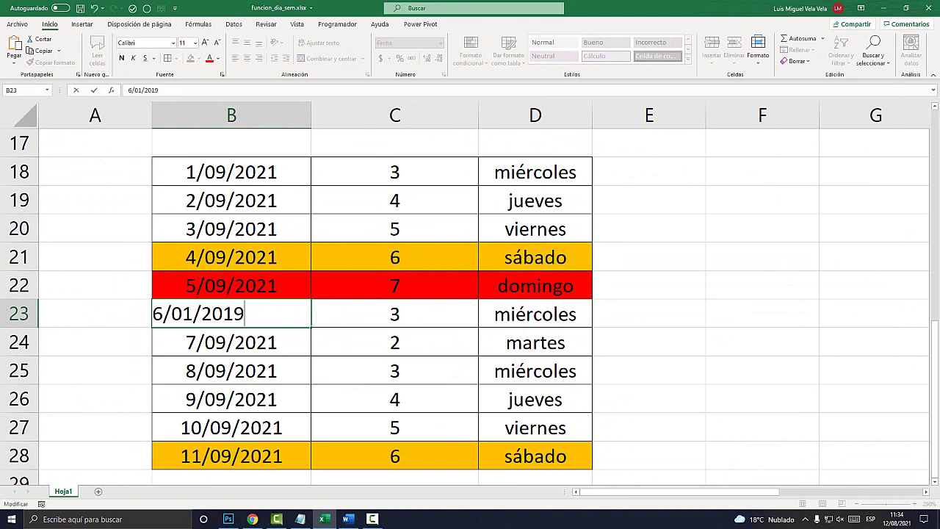
key(Return)
click(232, 314)
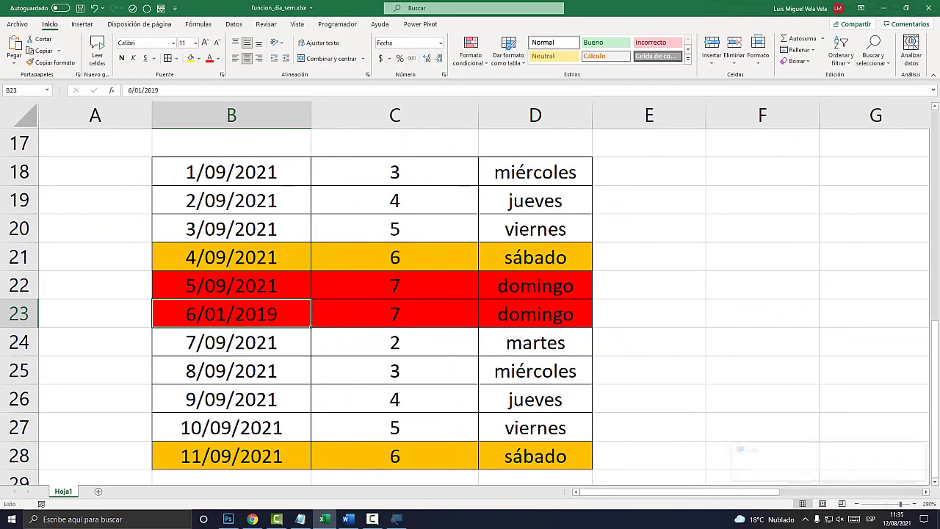
key(Right)
key(Right)
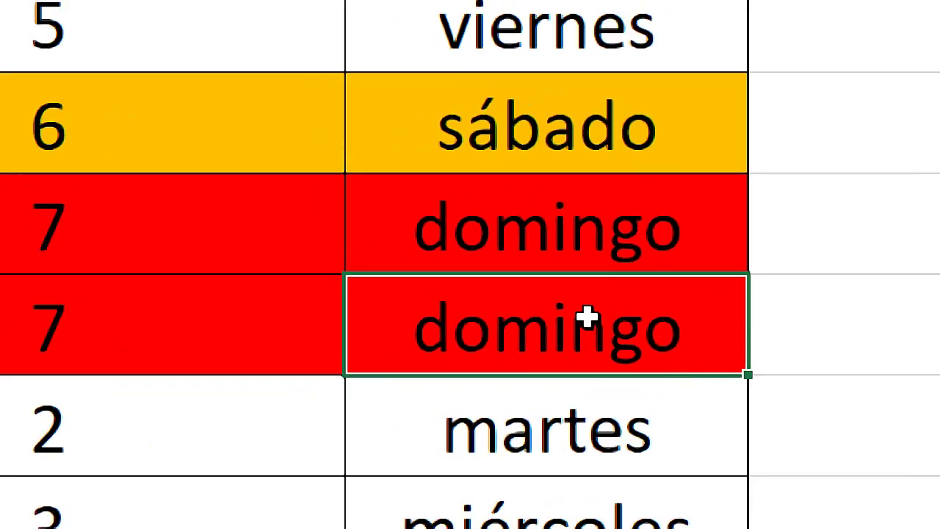
scroll(470, 305, up, 5)
scroll(470, 304, down, 4)
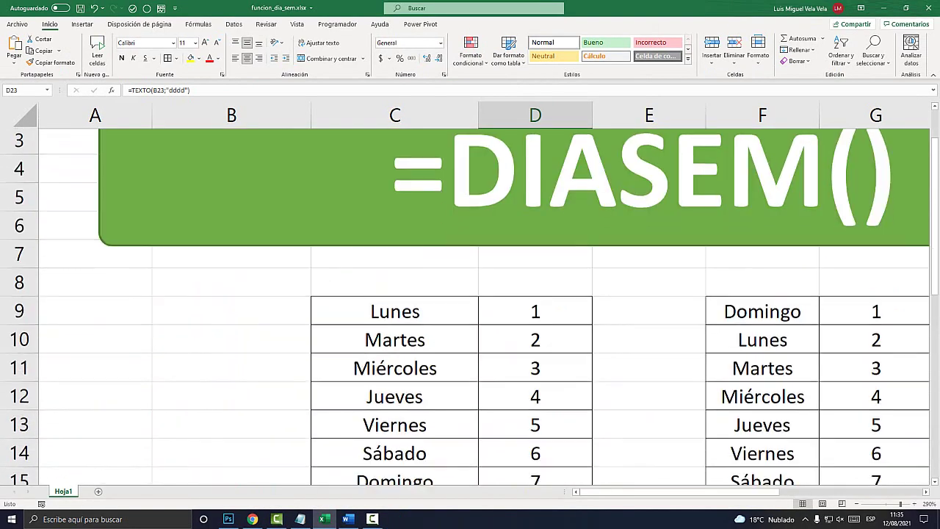
scroll(470, 305, up, 2)
scroll(470, 305, up, 2)
scroll(471, 305, down, 1)
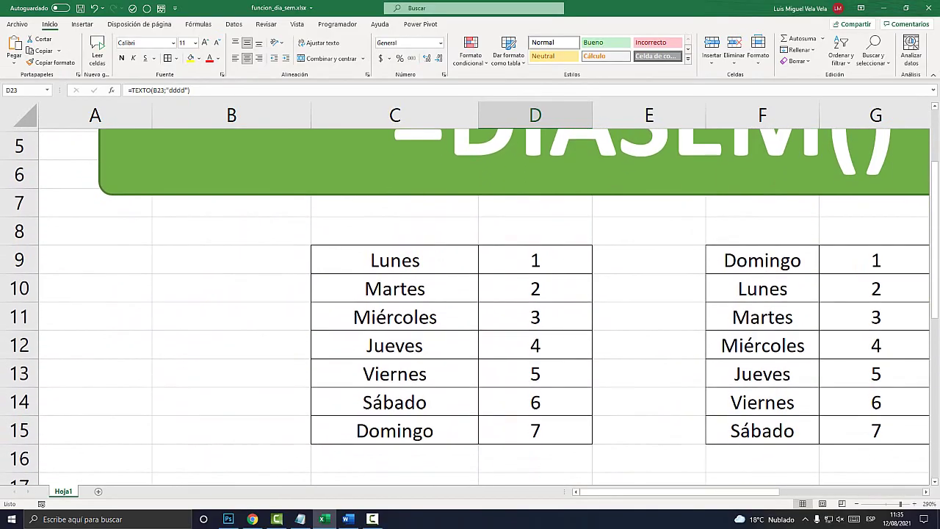
drag(535, 257, 535, 427)
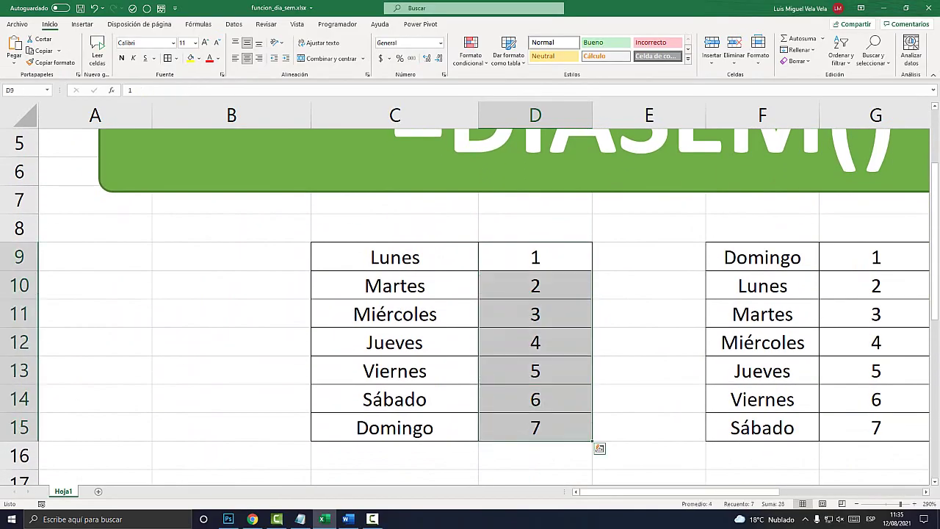
click(535, 343)
scroll(470, 305, down, 3)
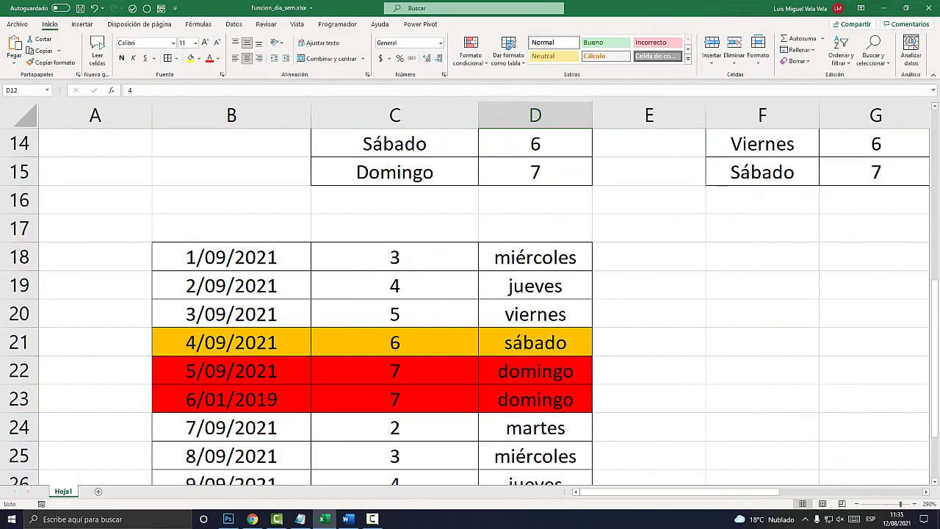
click(231, 257)
click(231, 313)
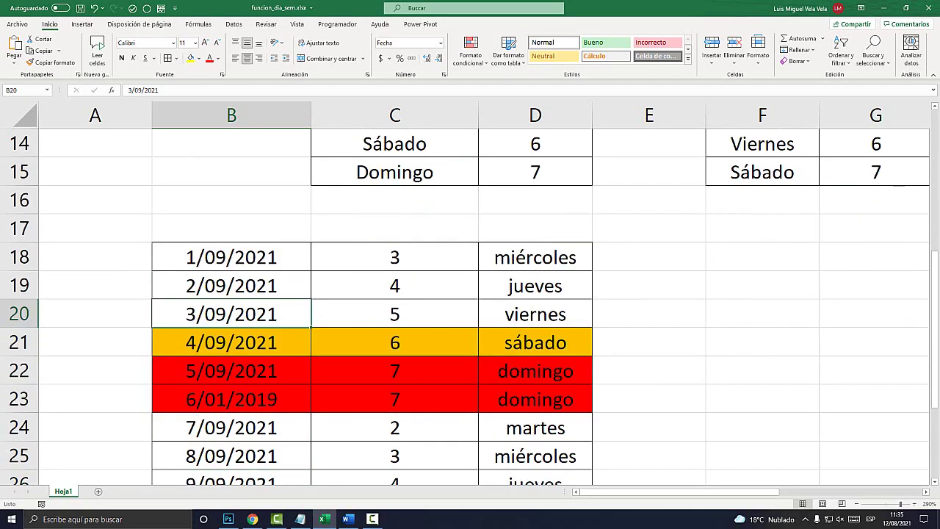
Remove the type argument 2 from C18's =DIASEM(B18;2) to reveal the tipo options.
double_click(394, 258)
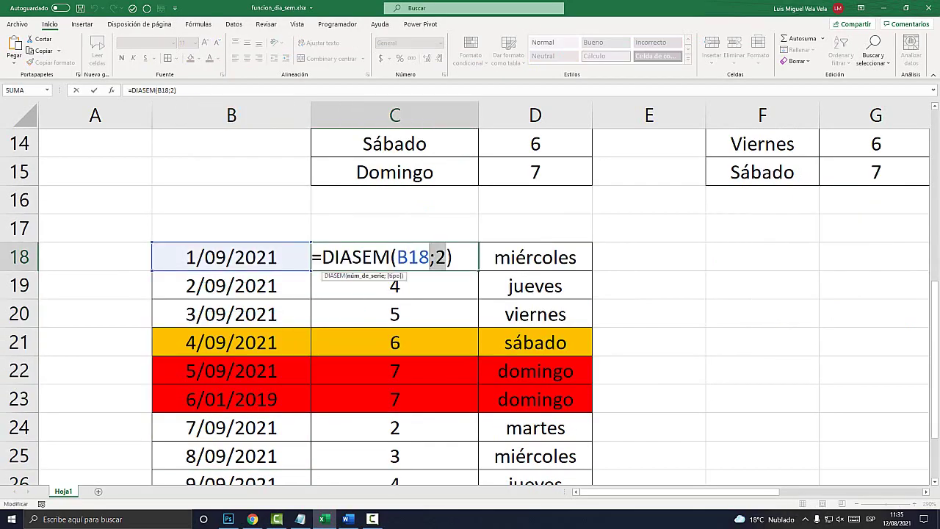
key(BackSpace)
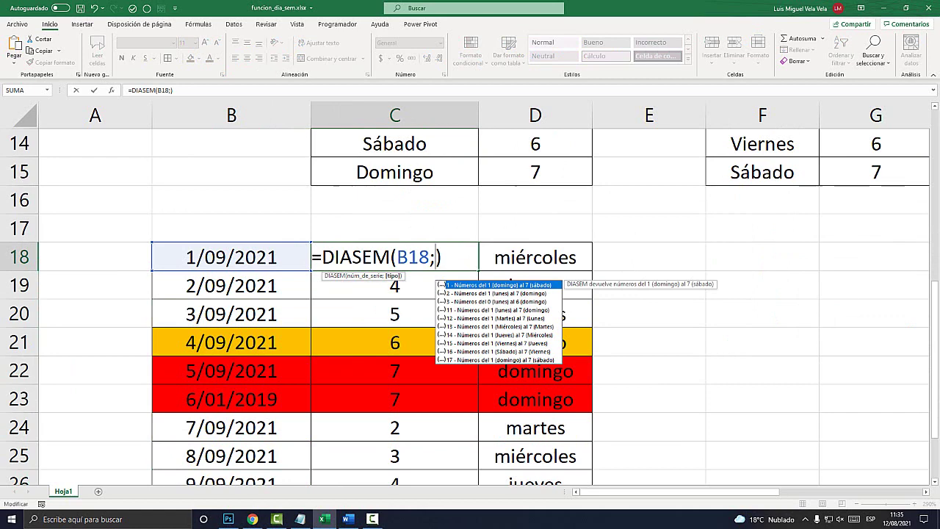